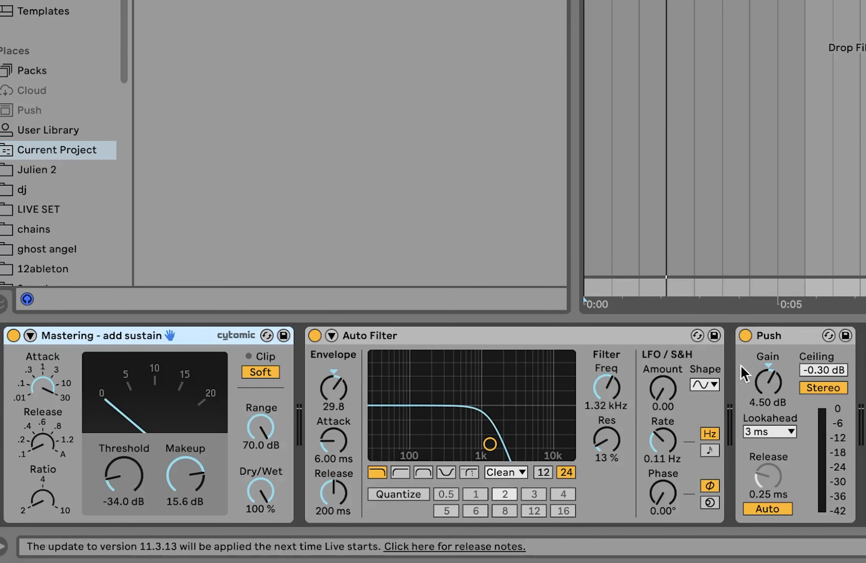
Bypass the Push limiter, the Auto Filter and the "Mastering - add sustain" compressor on the master chain.
left_click(747, 336)
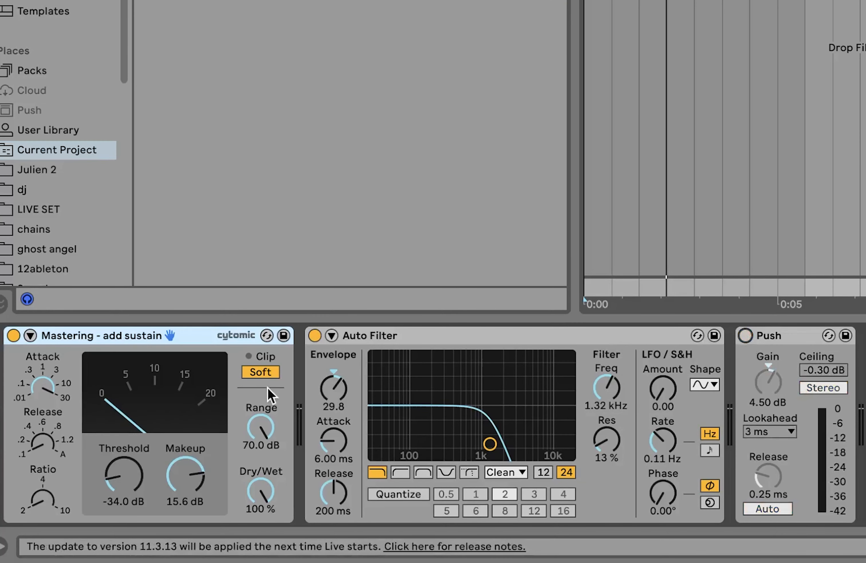
left_click(314, 335)
left_click(13, 336)
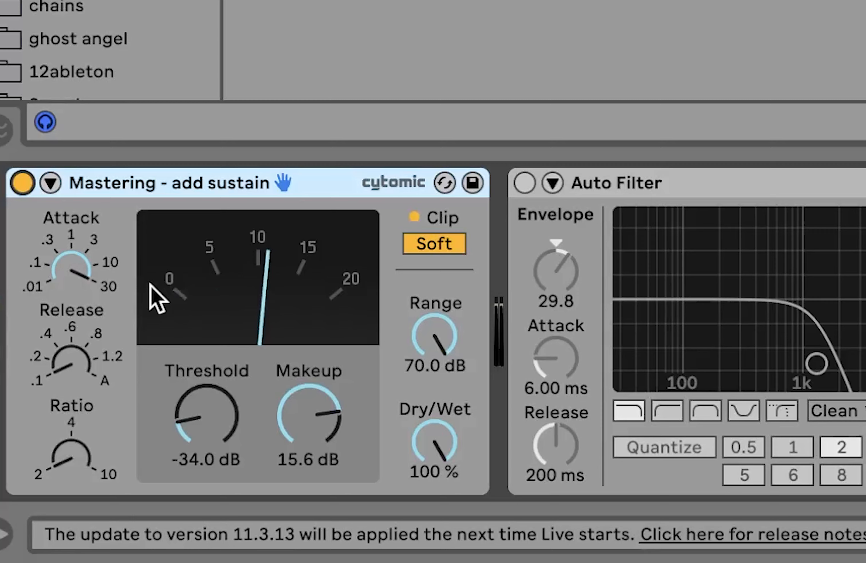
Re-enable the Auto Filter at 1.20 kHz with 25 % resonance, and turn the Push limiter back on with a 0.00 dB ceiling.
left_click(524, 182)
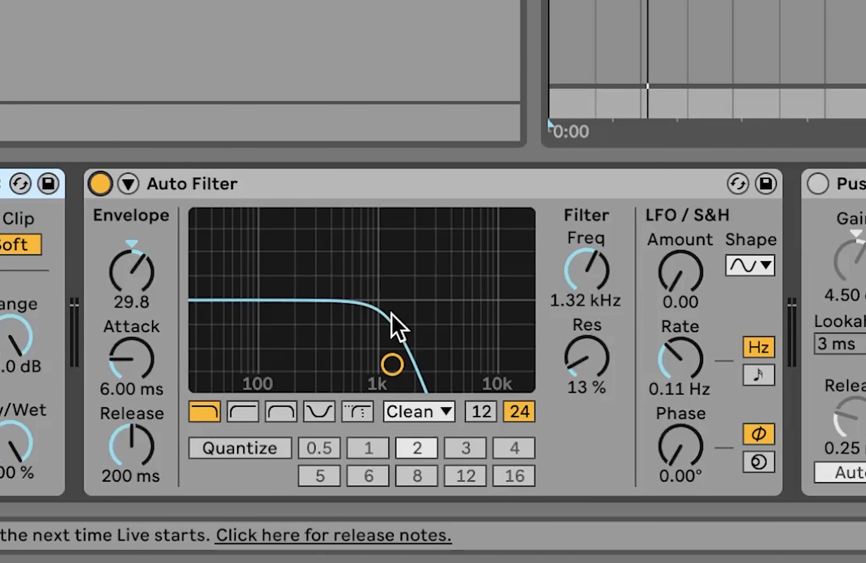
left_click_drag(391, 312, 377, 343)
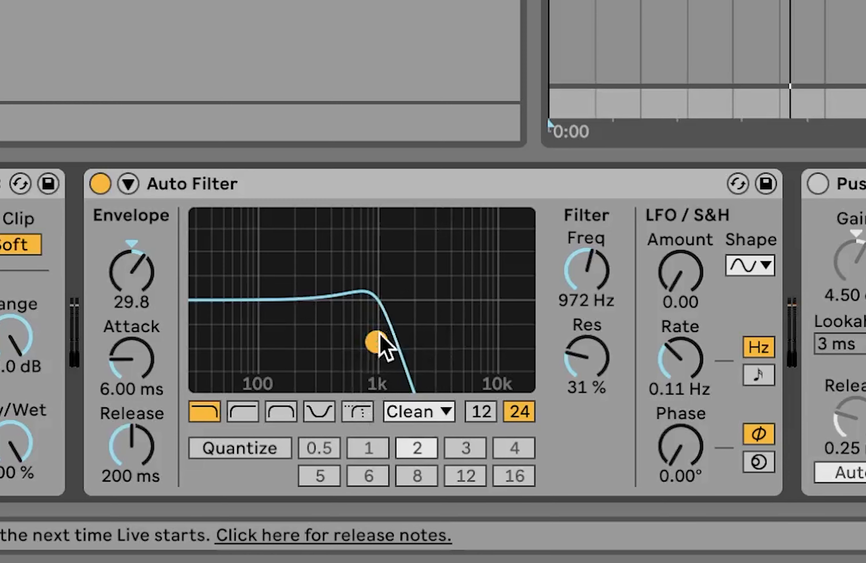
left_click_drag(376, 343, 382, 345)
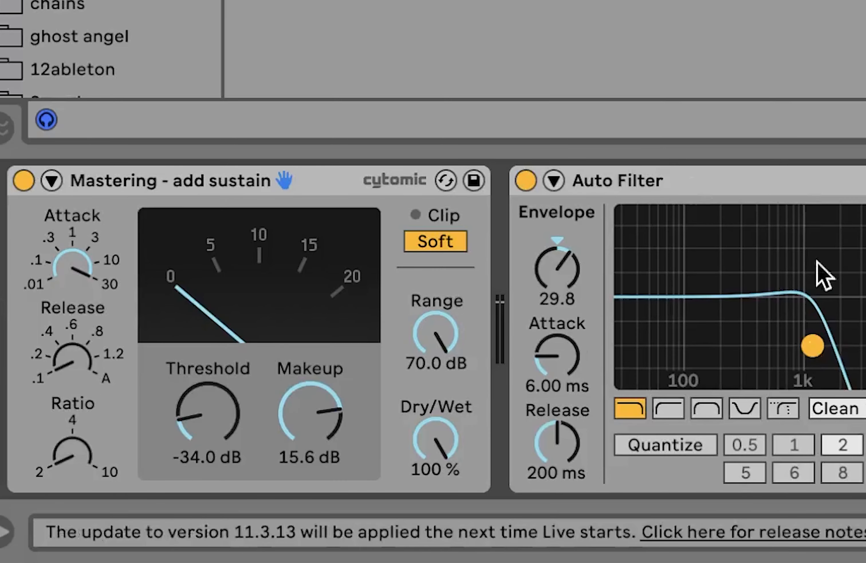
left_click(249, 177)
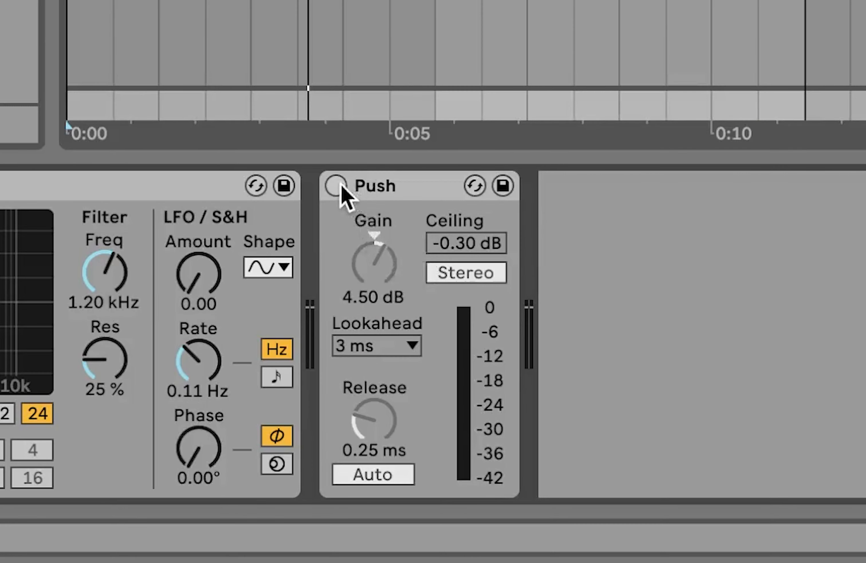
left_click(335, 185)
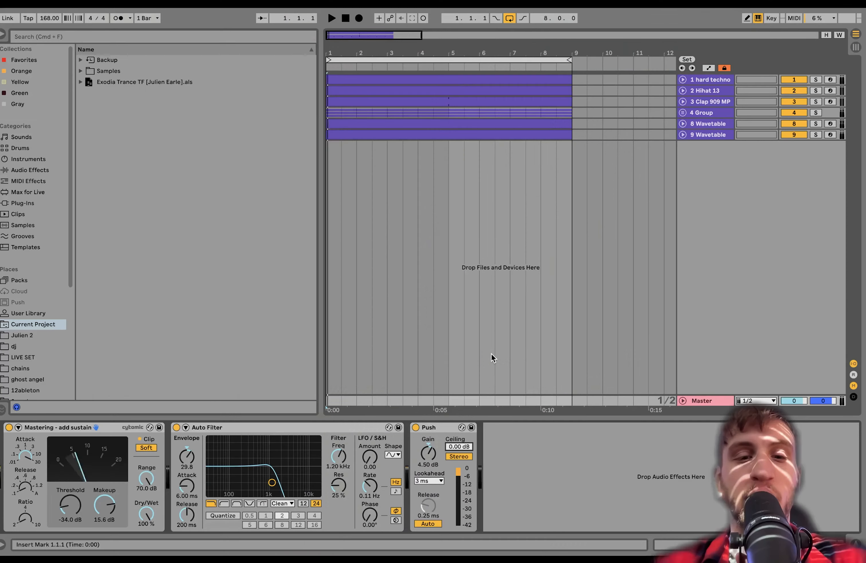
Stop playback and bypass all devices on the master chain together.
key("space")
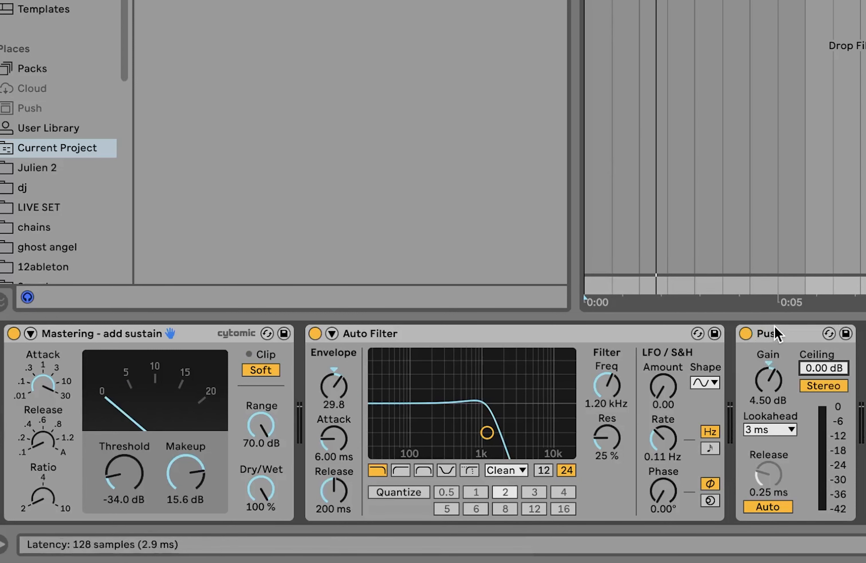
key("super+a")
left_click(745, 333)
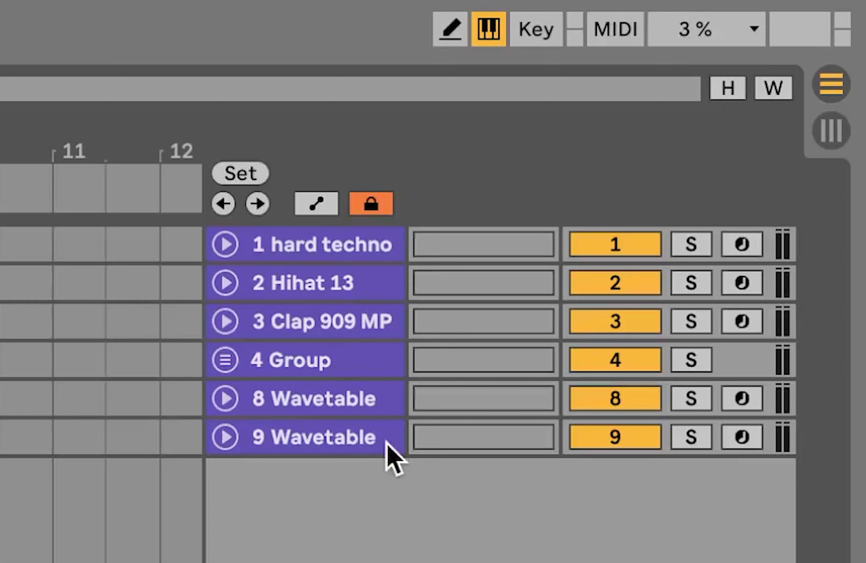
Solo the hard techno track and look at its device chain before returning to the Master track.
left_click(705, 245)
left_click(348, 236)
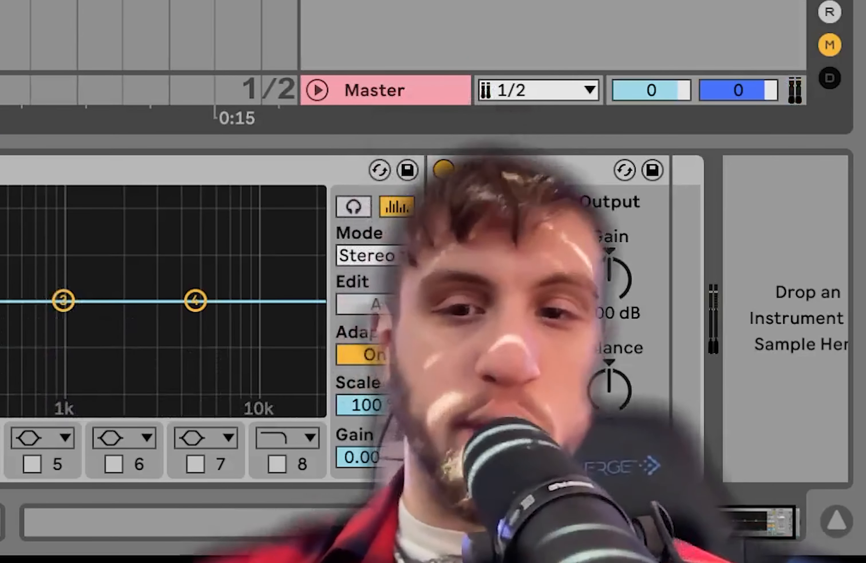
left_click(414, 89)
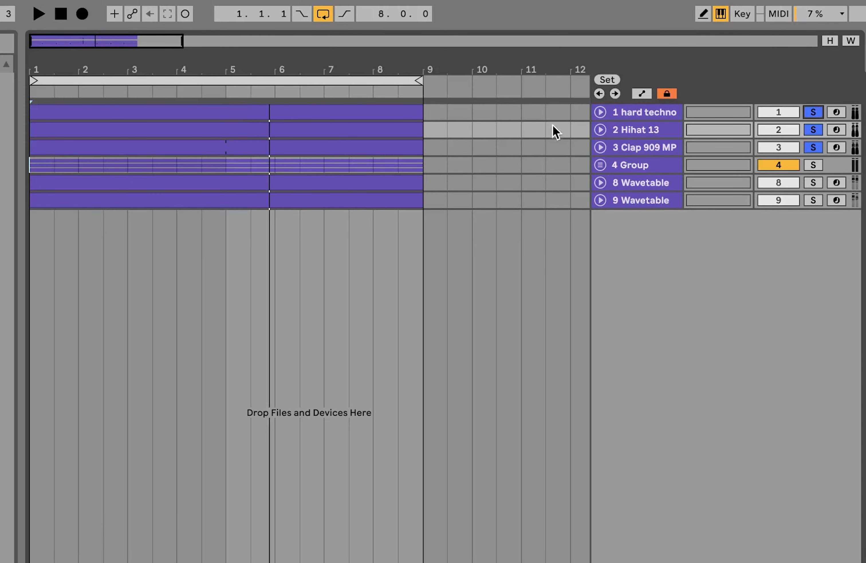
Select the Clap 909 track and unfold the 4 Group to show its rave loop tracks.
left_click(620, 151)
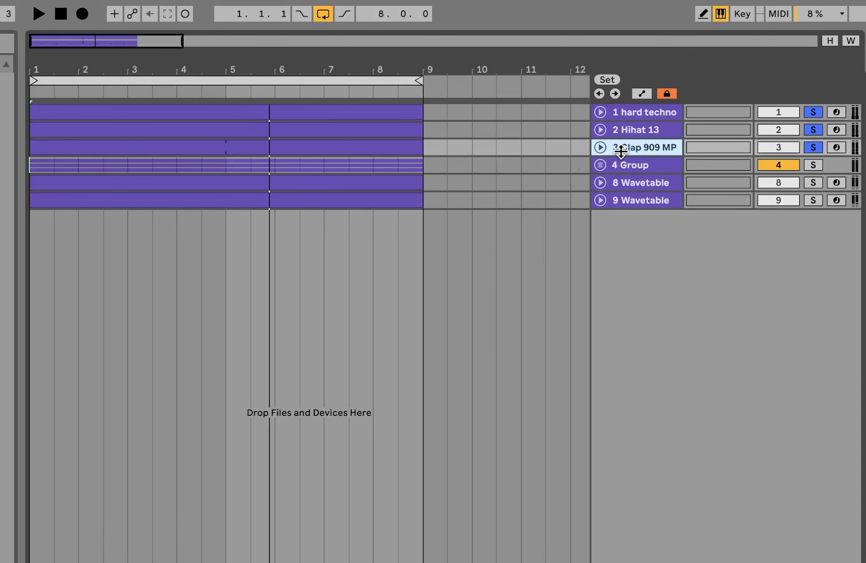
left_click(600, 165)
left_click(600, 165)
left_click(600, 165)
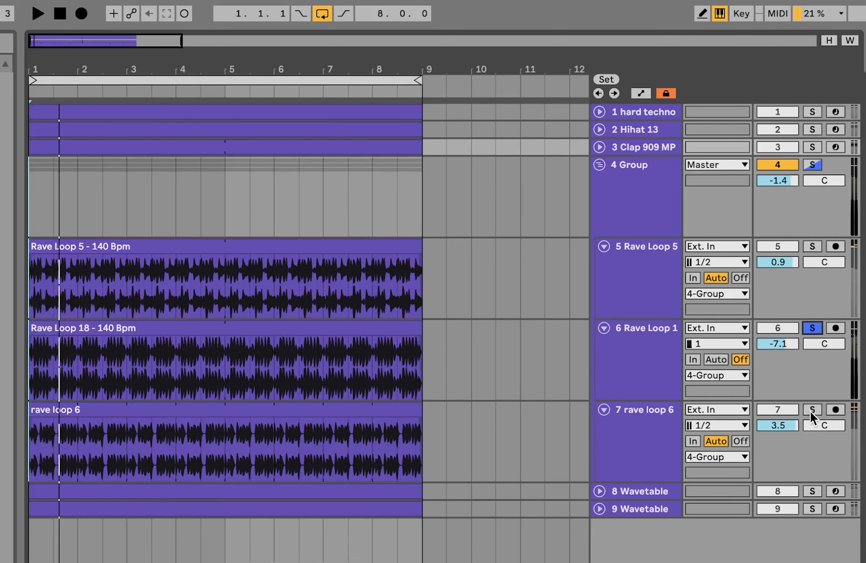
Solo the rave loop 6 track, followed by the whole 4 Group, to hear the loops alone and together.
left_click(811, 410)
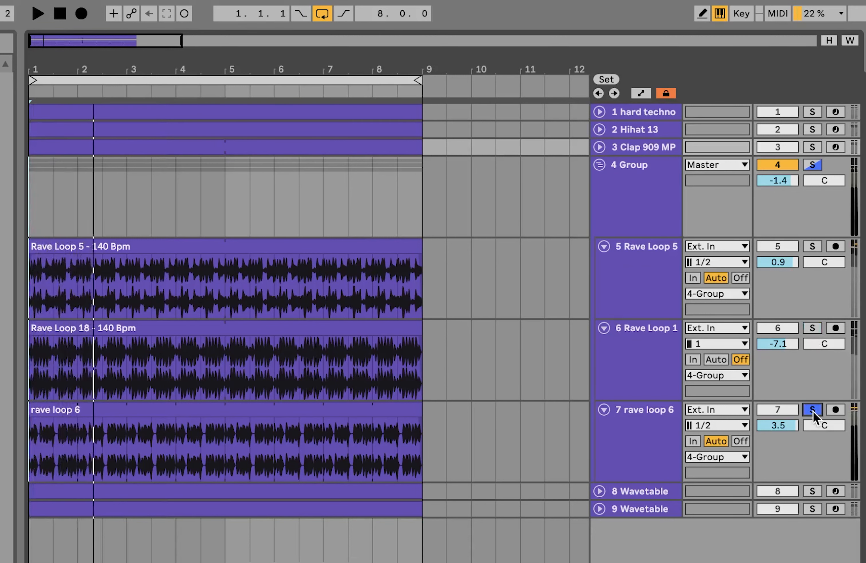
left_click(812, 165)
left_click(637, 223)
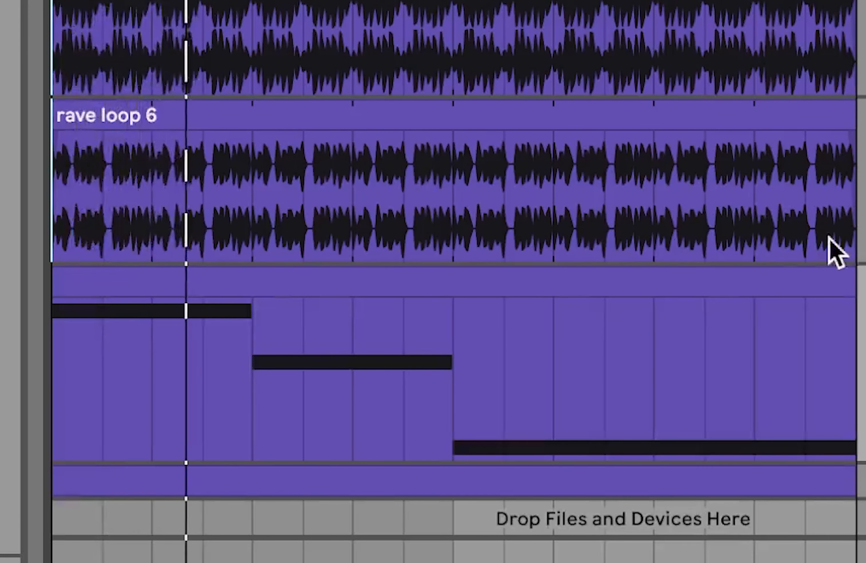
Open the 8 Wavetable MIDI clip and select its three long bass notes one after another.
left_click(750, 285)
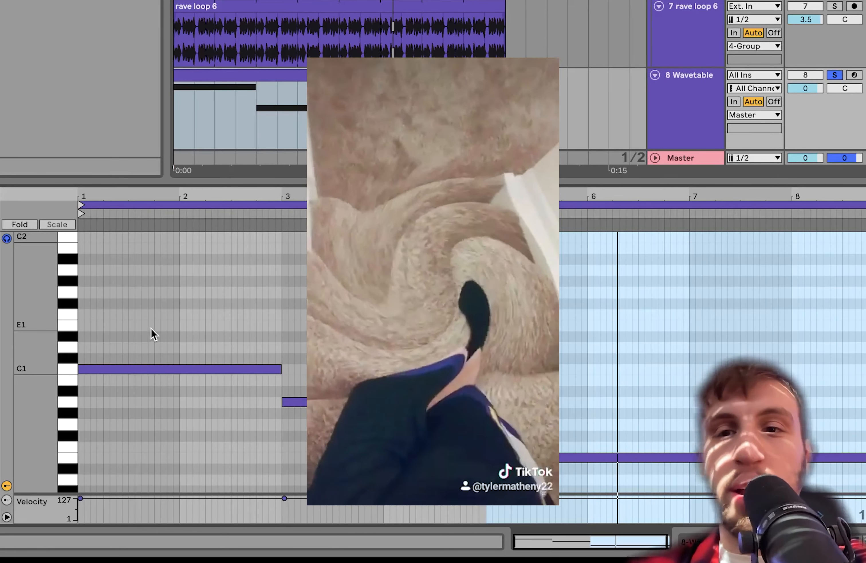
left_click(182, 369)
left_click(307, 401)
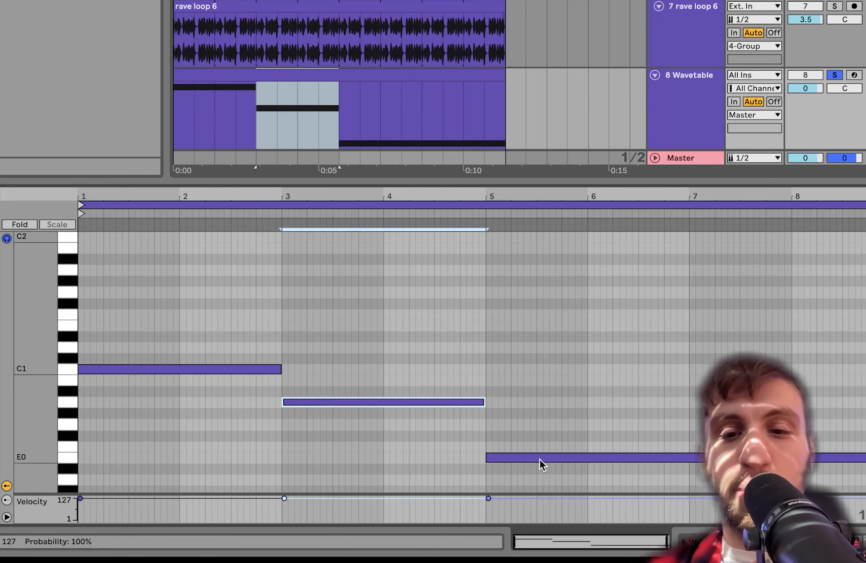
left_click(492, 457)
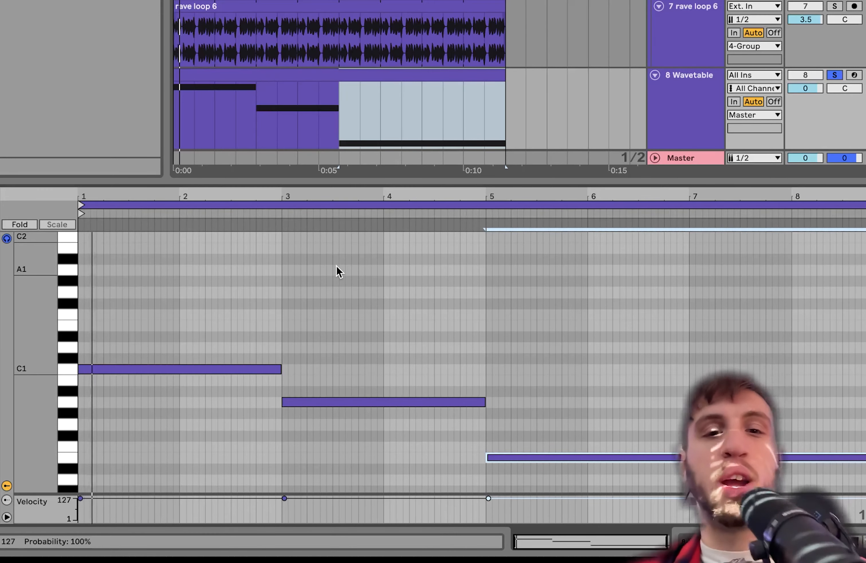
Audition the 8 Wavetable and 9 Wavetable tracks by toggling their solos.
left_click(692, 106)
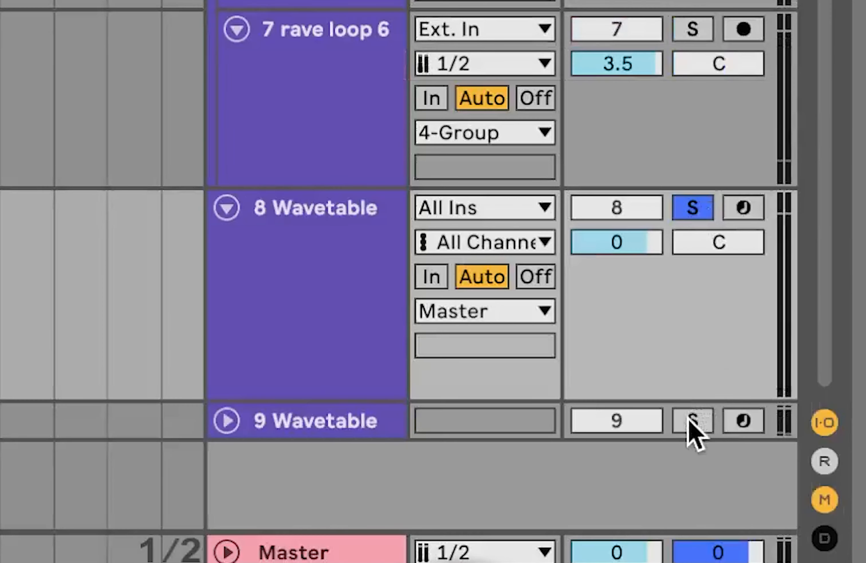
left_click(835, 297)
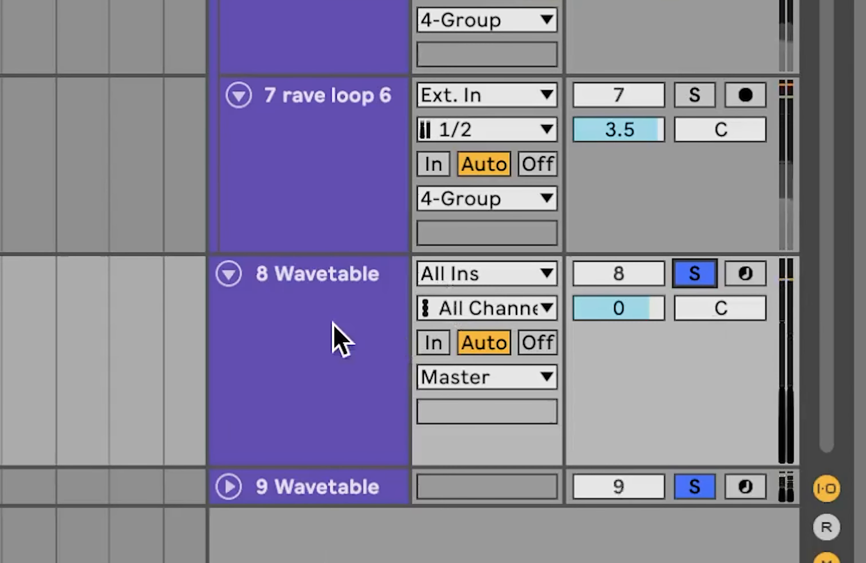
left_click(694, 274)
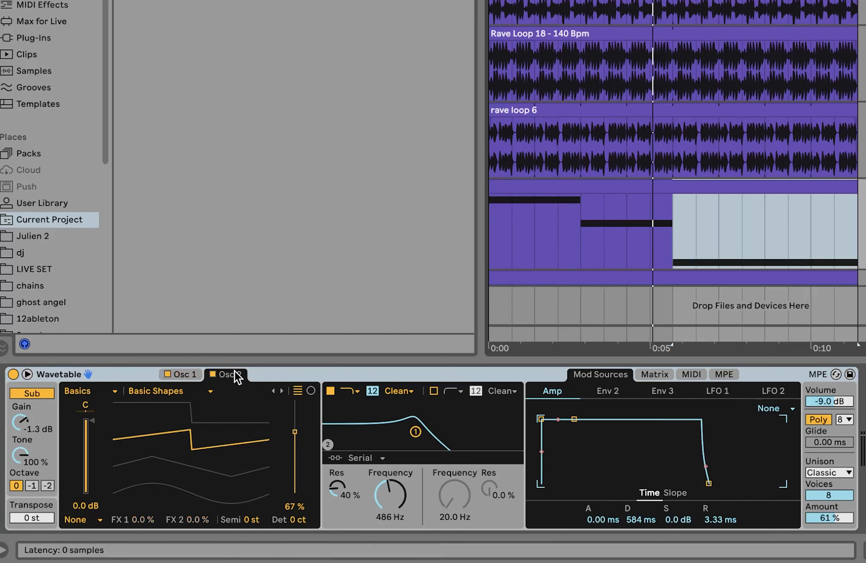
Examine the 8 Wavetable device chain, from the synth's Osc 1 settings through Erosion and EQ Eight to the Compressor.
left_click(197, 375)
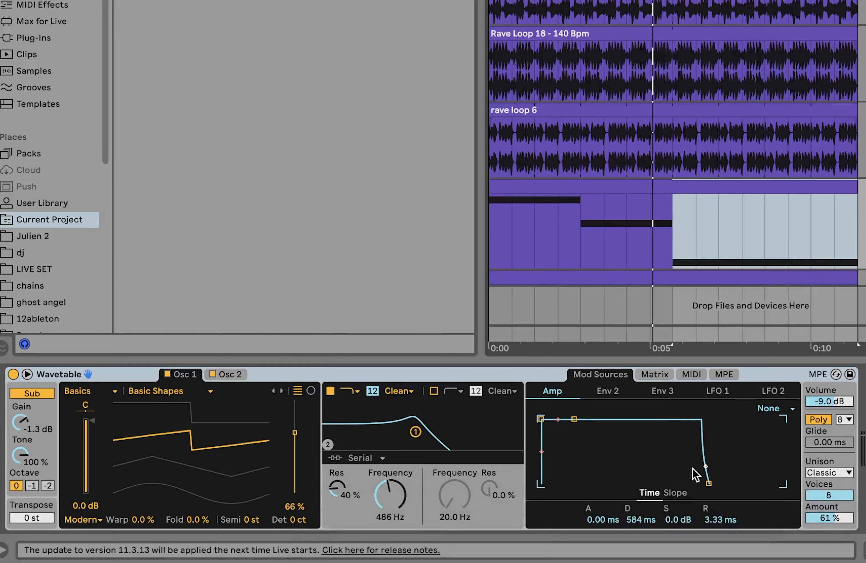
scroll(434, 199, "right", 10)
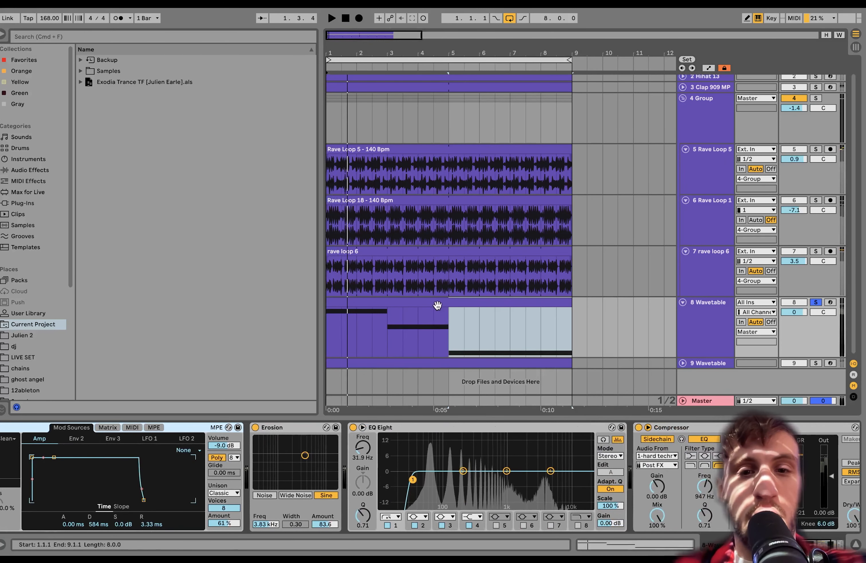
scroll(336, 452, "left", 8)
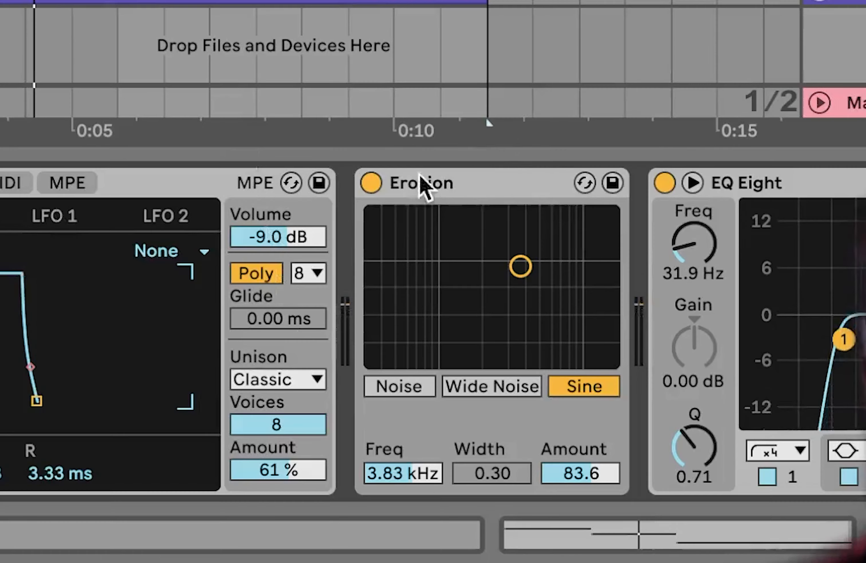
left_click(432, 189)
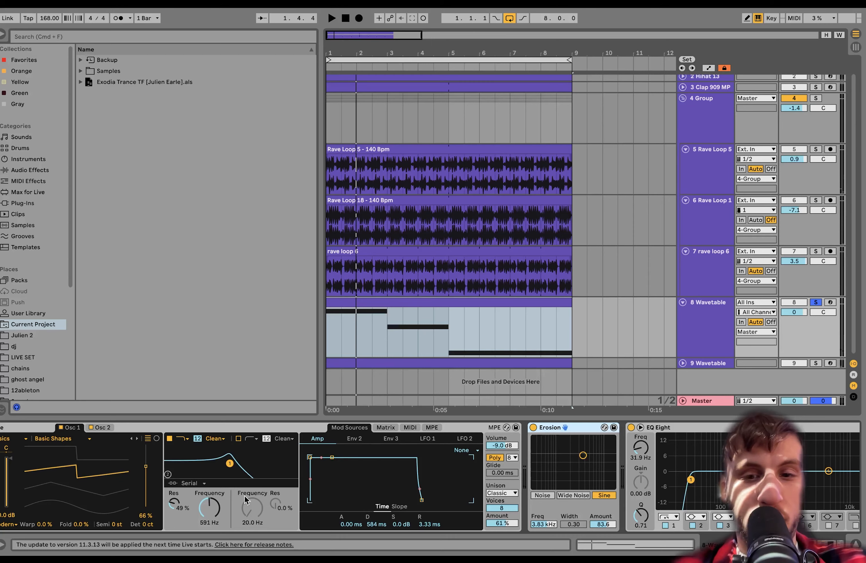
scroll(463, 444, "right", 10)
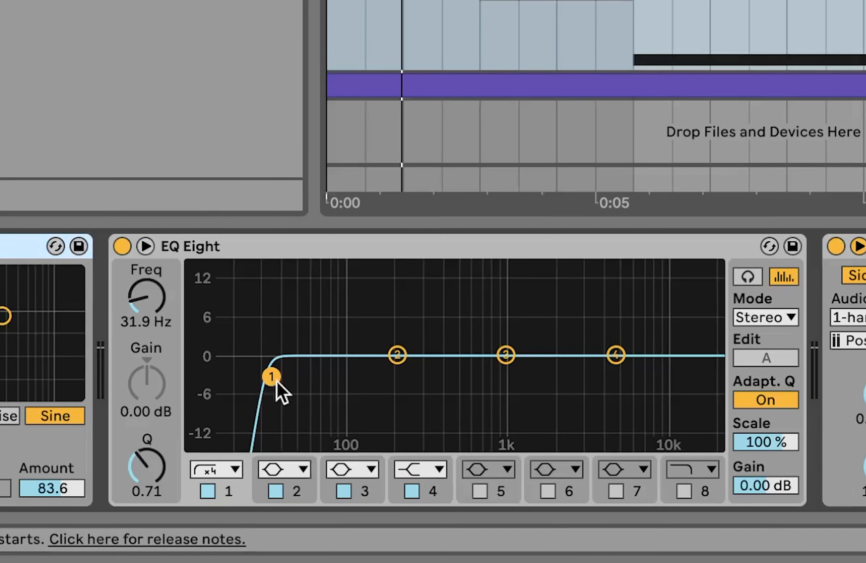
scroll(363, 348, "right", 3)
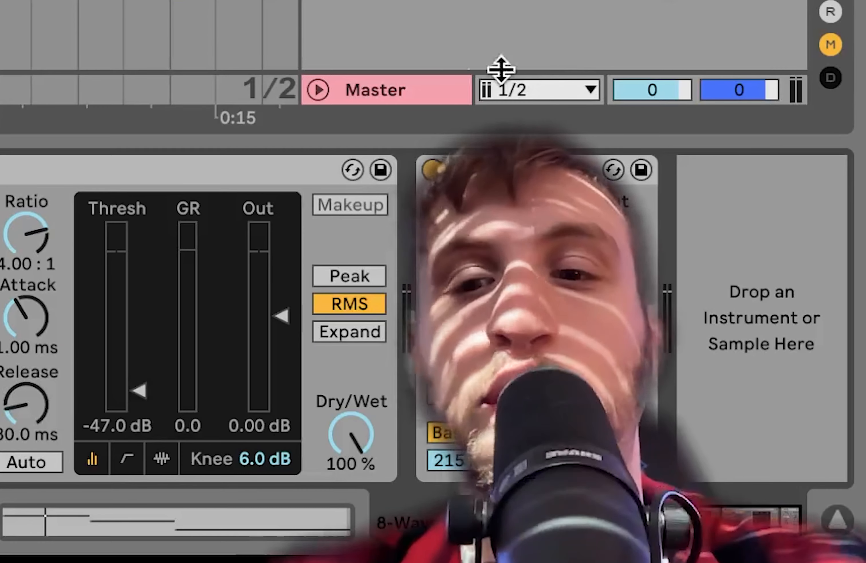
Solo the 9 Wavetable track, select its clip and play it back.
left_click(587, 258)
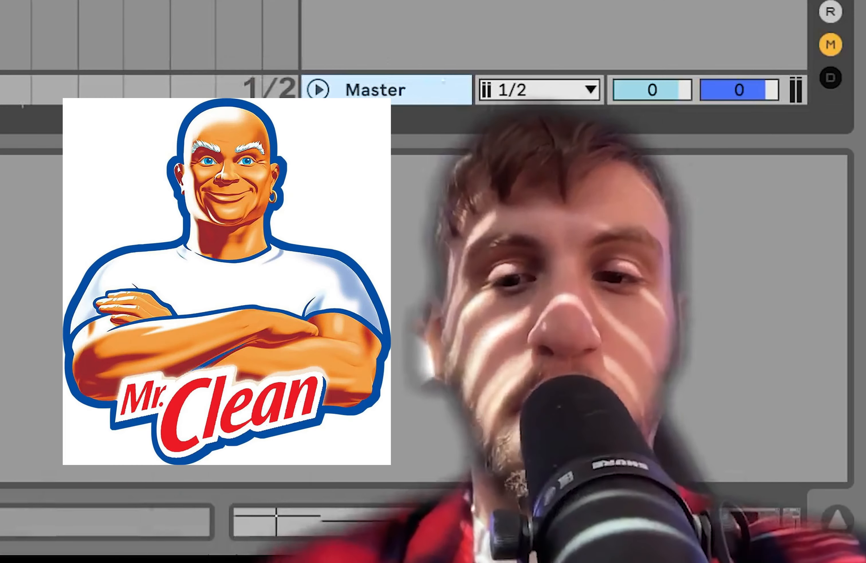
left_click(372, 2)
left_click(359, 2)
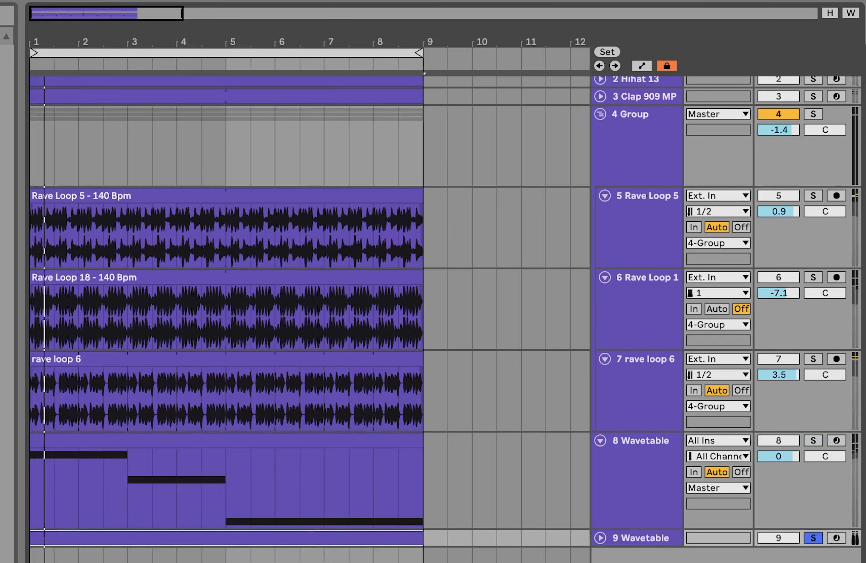
key("space")
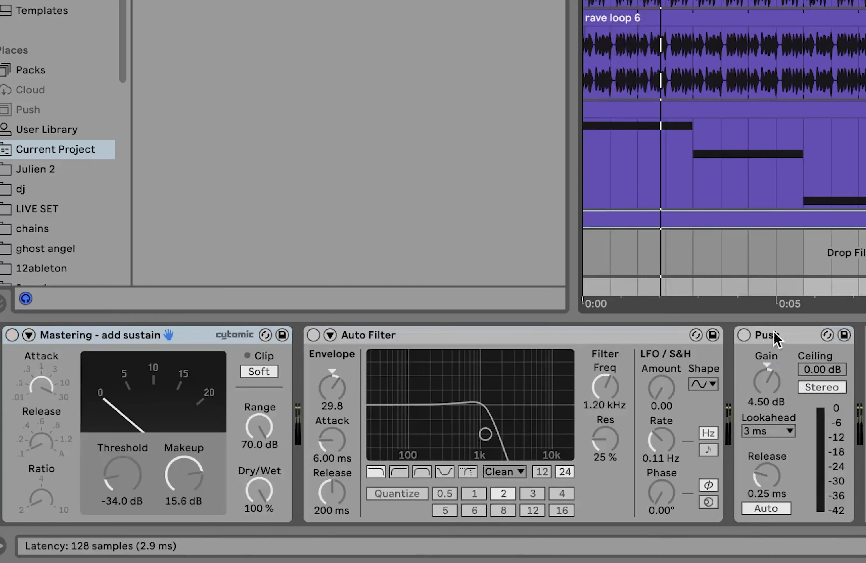
Select all devices on the master chain and turn them back on together.
left_click(775, 334)
key("super+a")
left_click(743, 337)
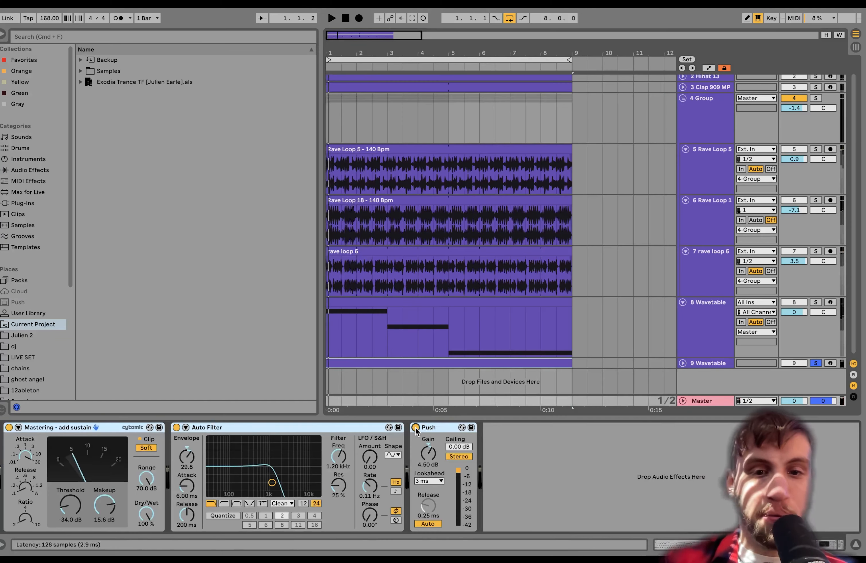
Open the 9 Wavetable MIDI clip and select some of its low bass notes, followed by all melody notes above C2.
double_click(414, 361)
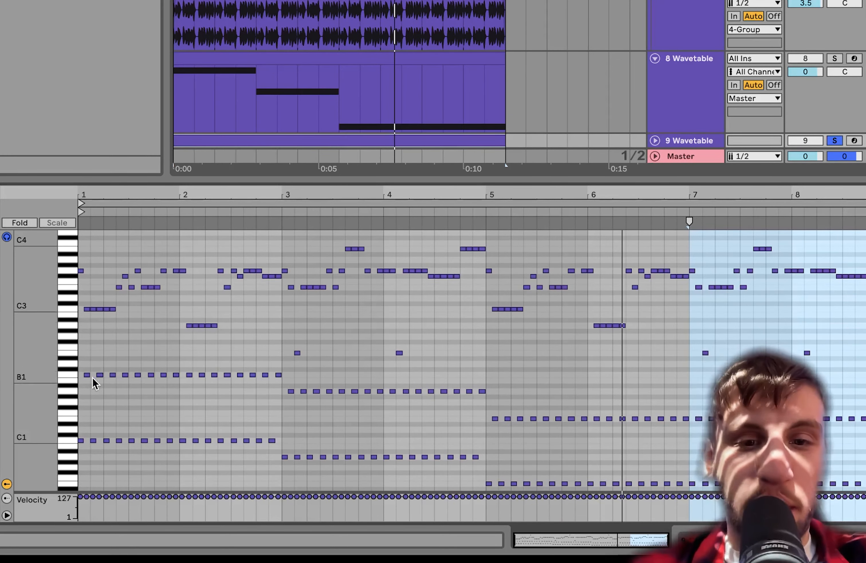
left_click_drag(48, 441, 33, 407)
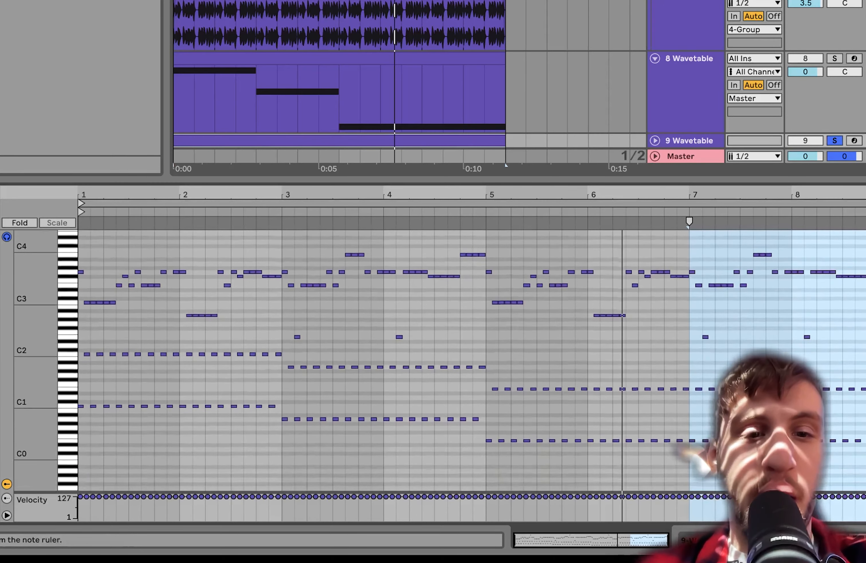
key("space")
left_click_drag(82, 439, 599, 471)
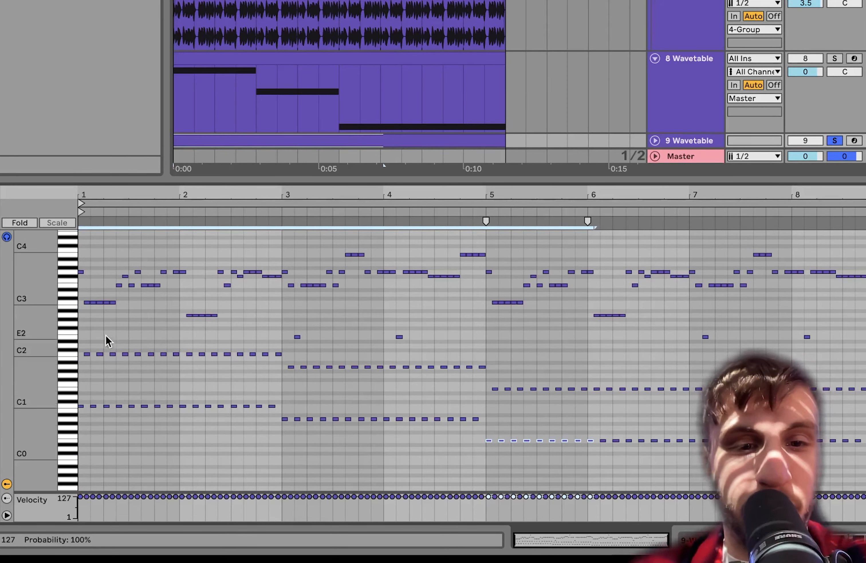
left_click_drag(83, 344, 773, 211)
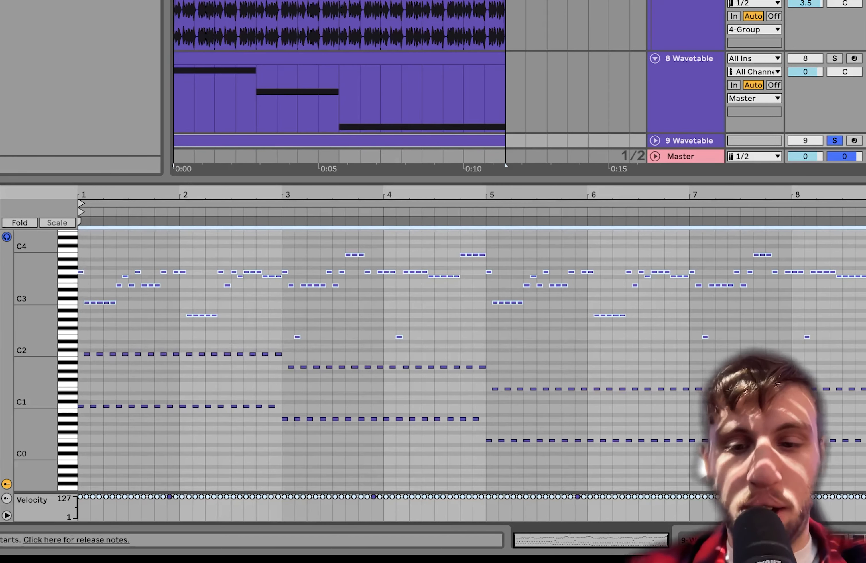
Play the 9 Wavetable clip with the selected melody notes deactivated, and reactivate them.
key("space")
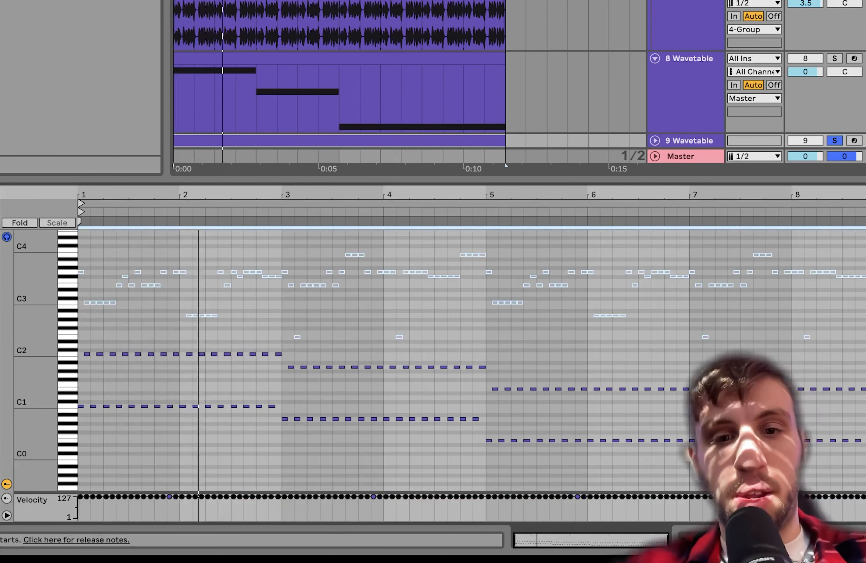
key("0")
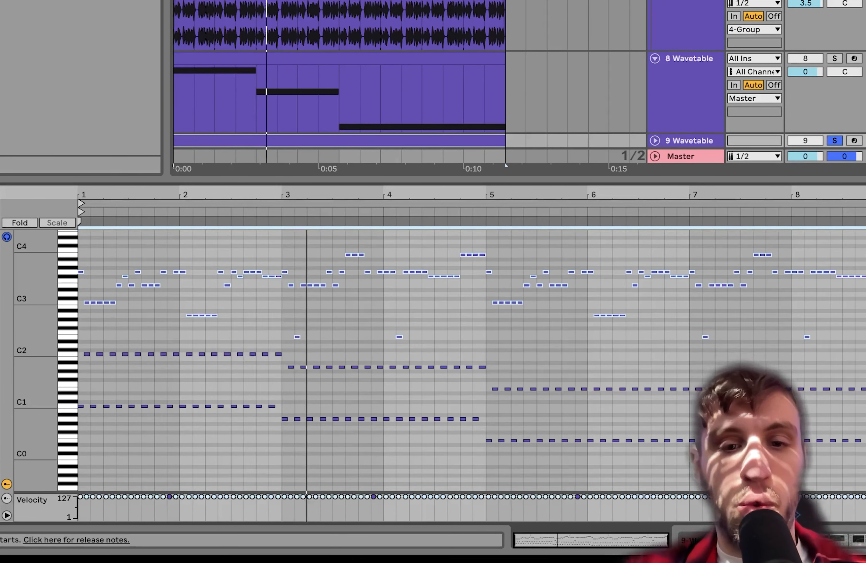
Select all bass notes beneath the melody in the 9 Wavetable clip, deactivate them and play back the melody alone.
left_click_drag(80, 352, 863, 548)
key("0")
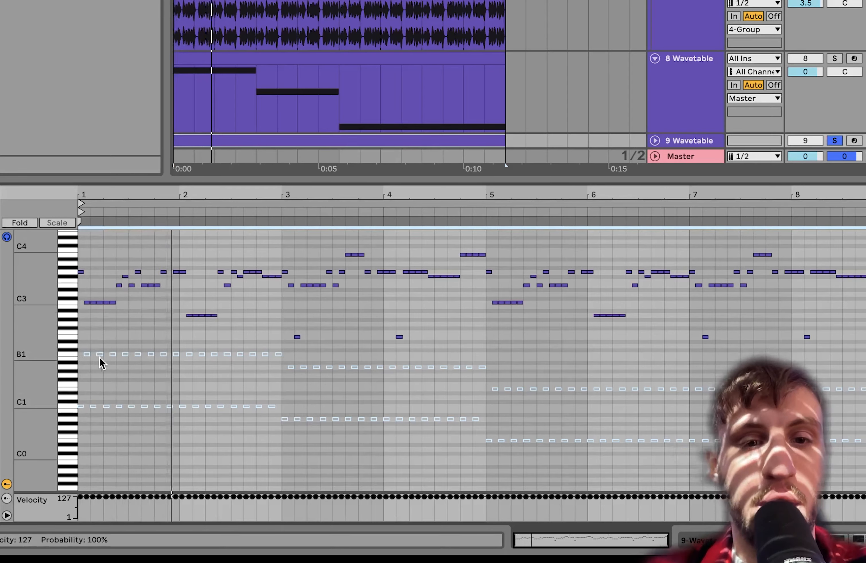
scroll(103, 357, "up", 3)
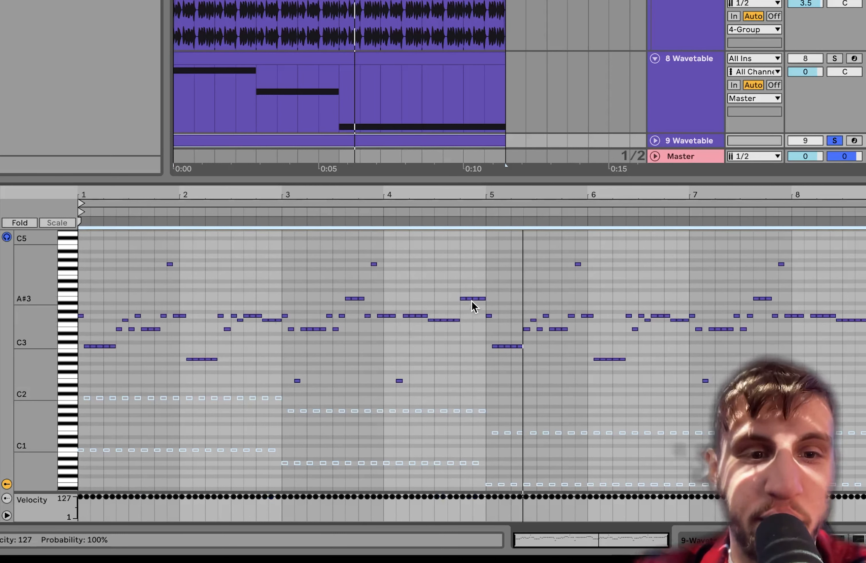
key("space")
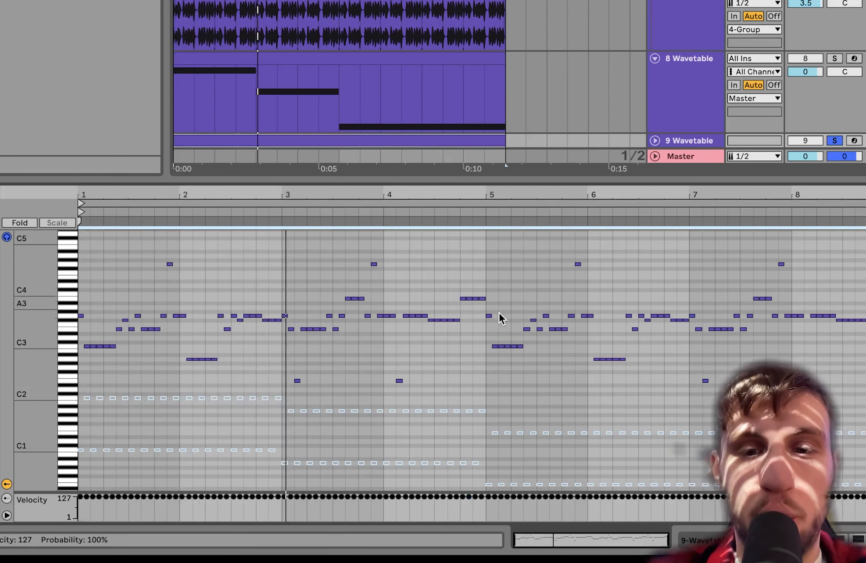
key("space")
key("space")
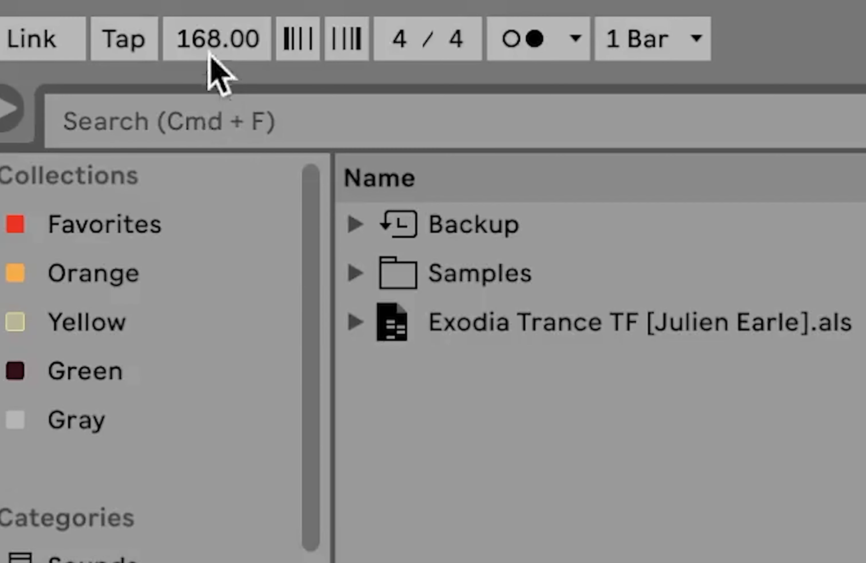
left_click(211, 55)
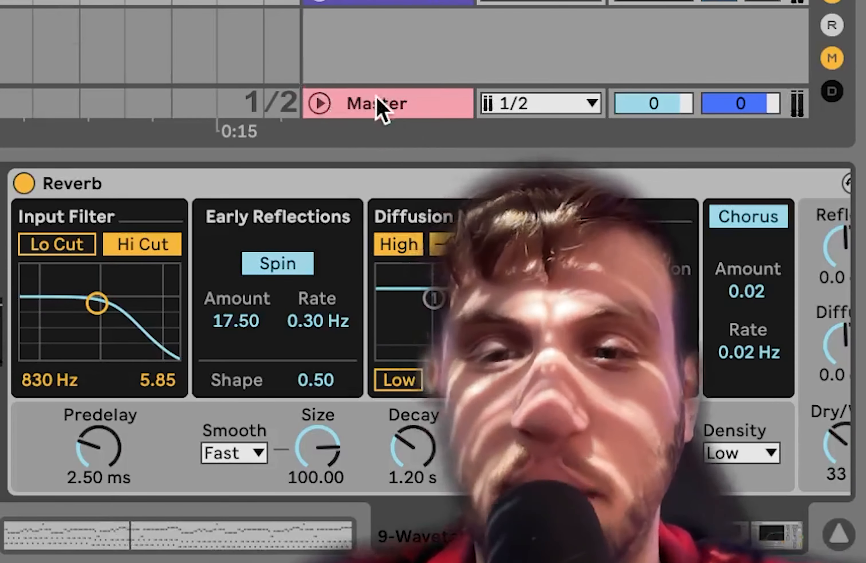
Select all devices on the master chain and switch them off together.
left_click(703, 402)
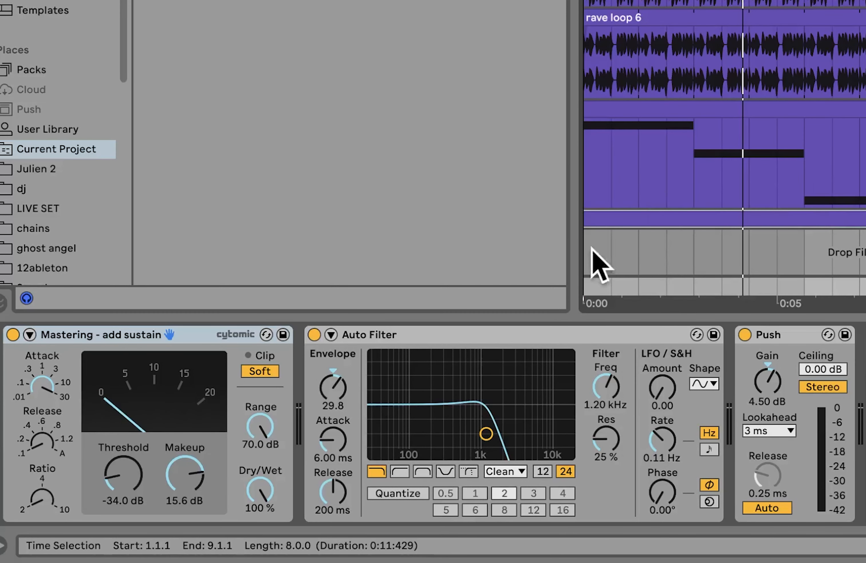
left_click(769, 334)
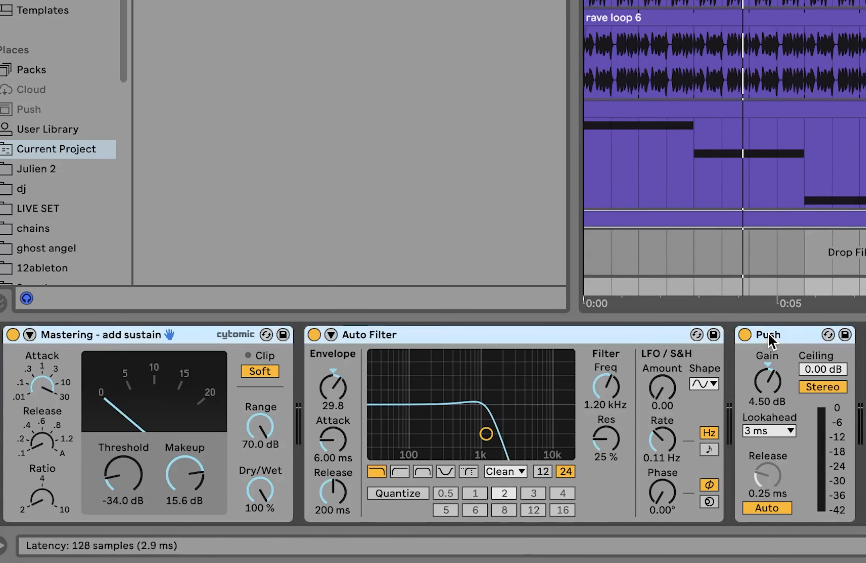
left_click(745, 335)
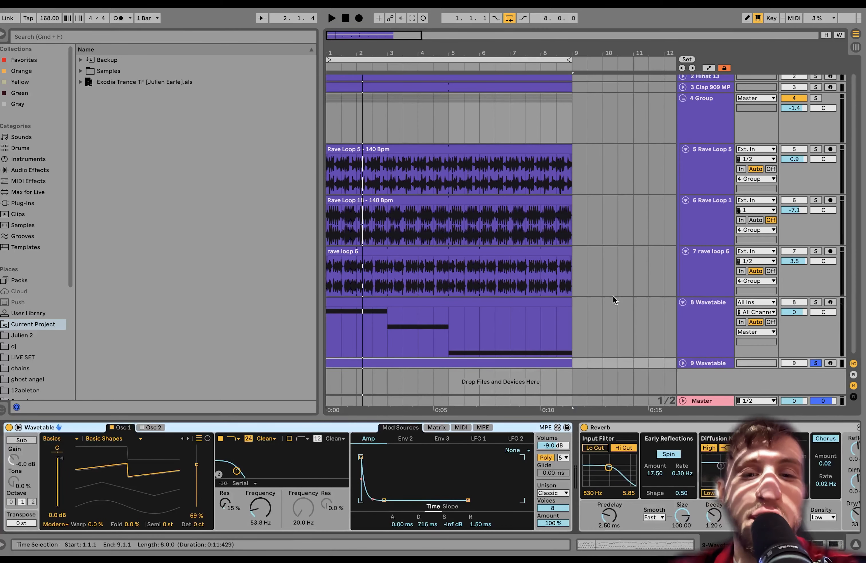
Unfold the 9 Wavetable track and turn off all the master chain devices.
left_click(683, 363)
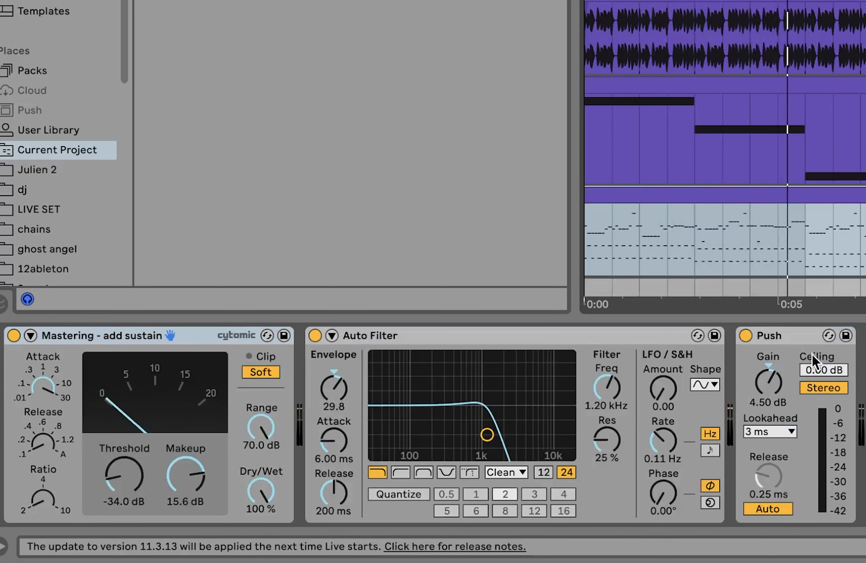
left_click(794, 339)
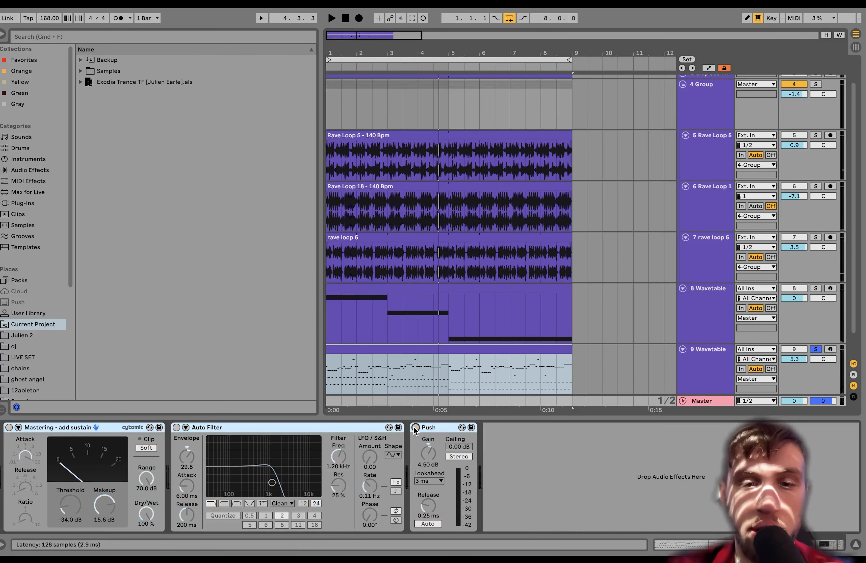
Turn off every device on the 9 Wavetable track, from the synth to the Auto Filter.
left_click(714, 373)
left_click(668, 430)
scroll(668, 429, "right", 10)
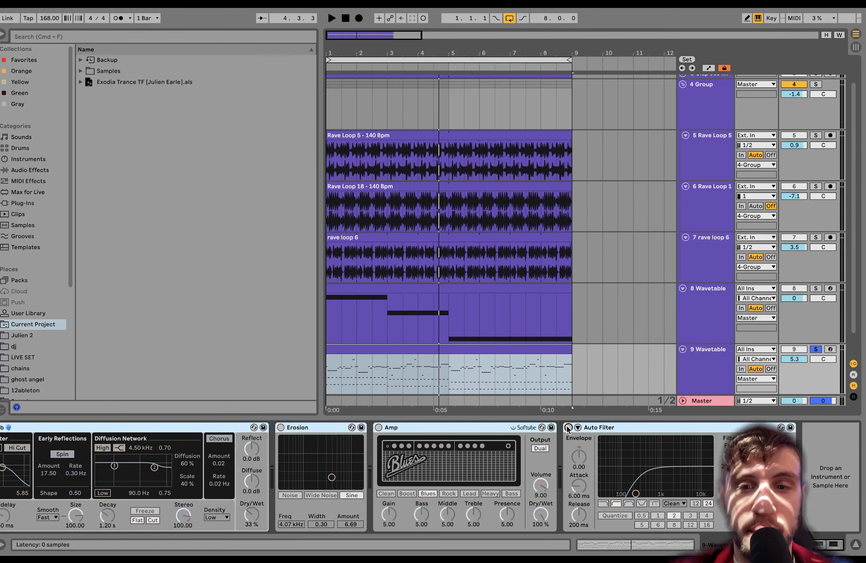
Turn the Wavetable synth back on and show its modulation matrix.
scroll(376, 459, "left", 10)
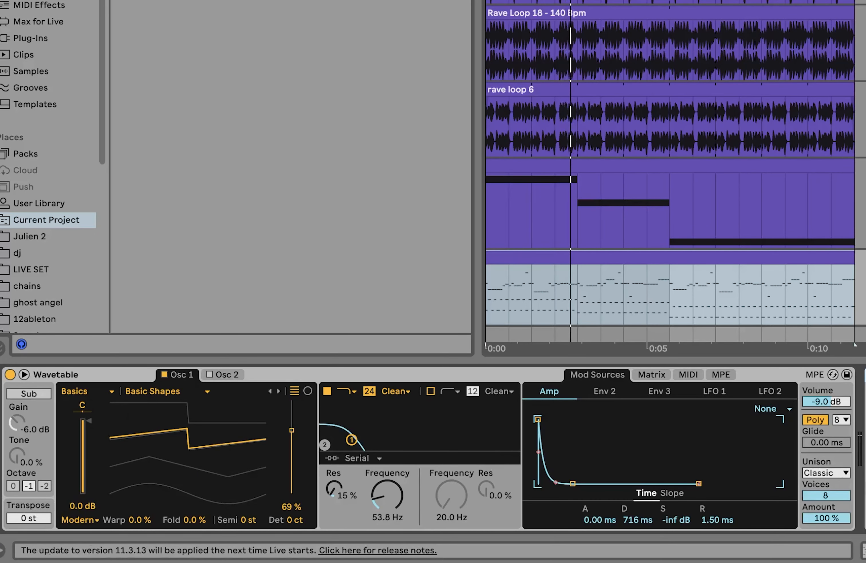
left_click(645, 377)
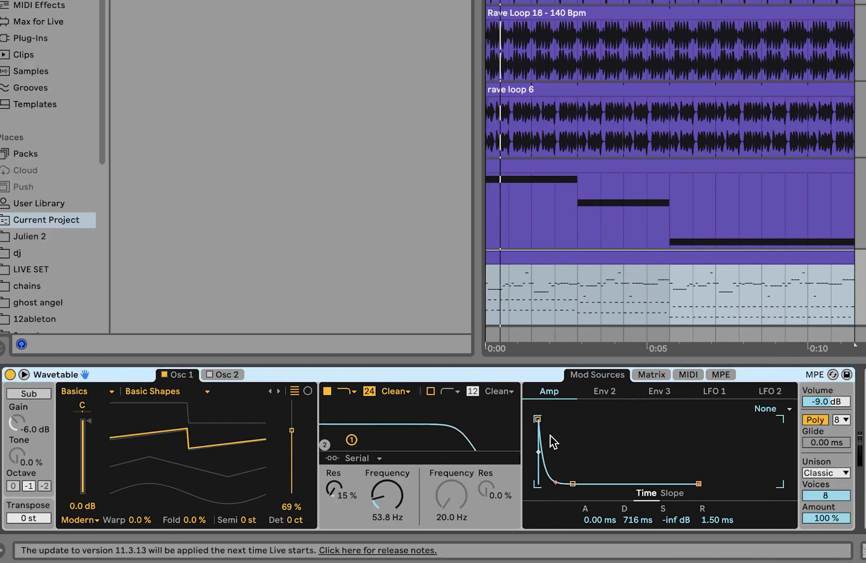
left_click(649, 376)
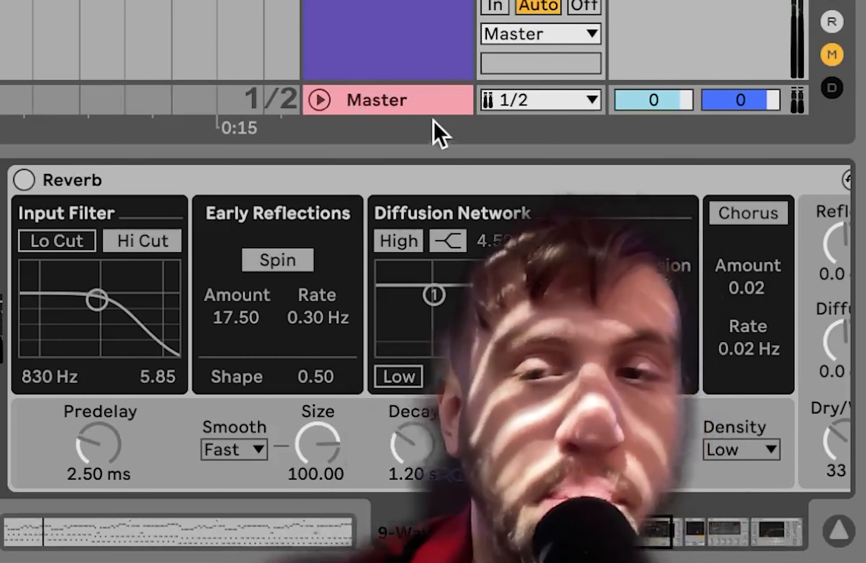
Turn the Reverb, Erosion and Amp devices on the 9 Wavetable track back on one after another.
scroll(125, 304, "right", 5)
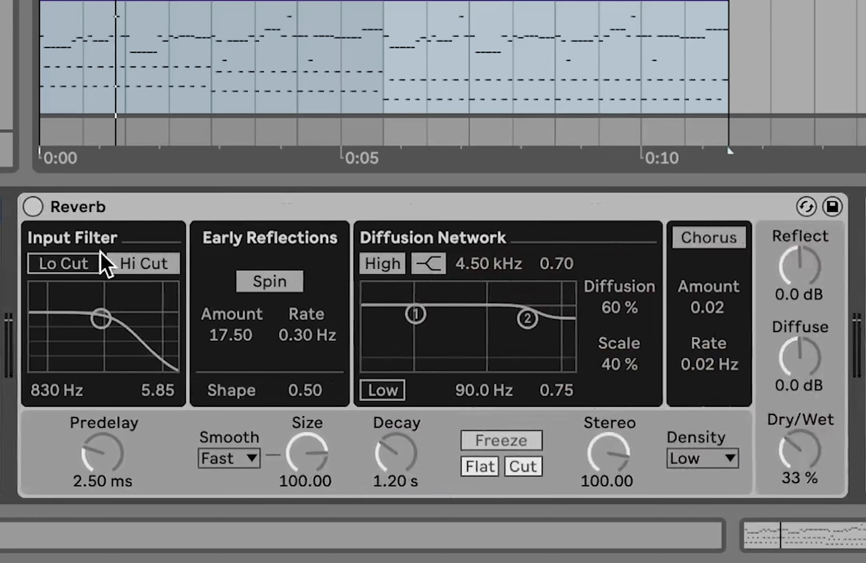
left_click(33, 206)
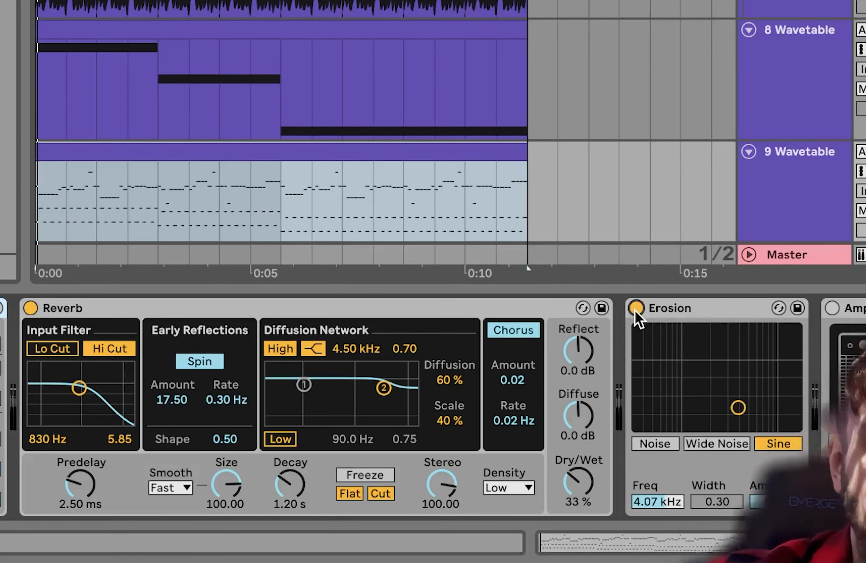
scroll(636, 315, "right", 10)
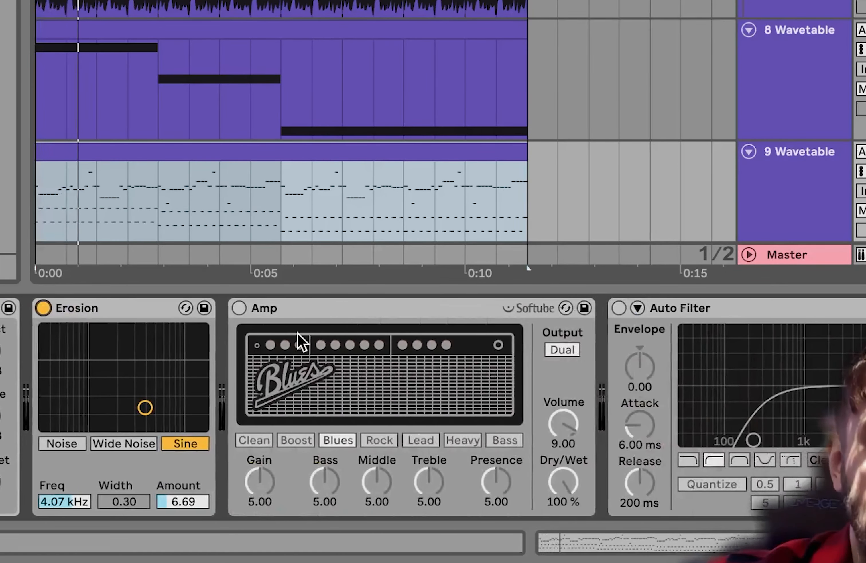
left_click(239, 308)
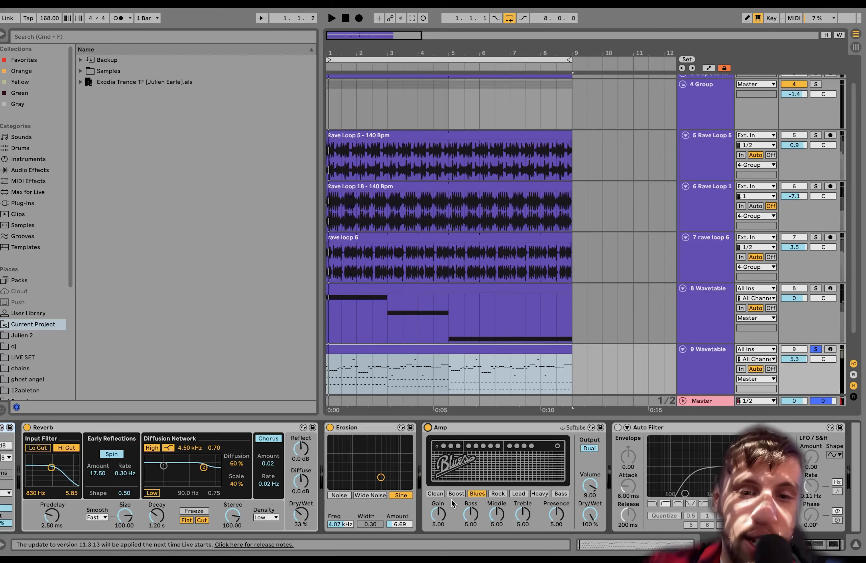
Examine the 9 Wavetable device chain, from the synth's modulation matrix through Reverb, Erosion and Amp to the Auto Filter.
scroll(421, 471, "left", 15)
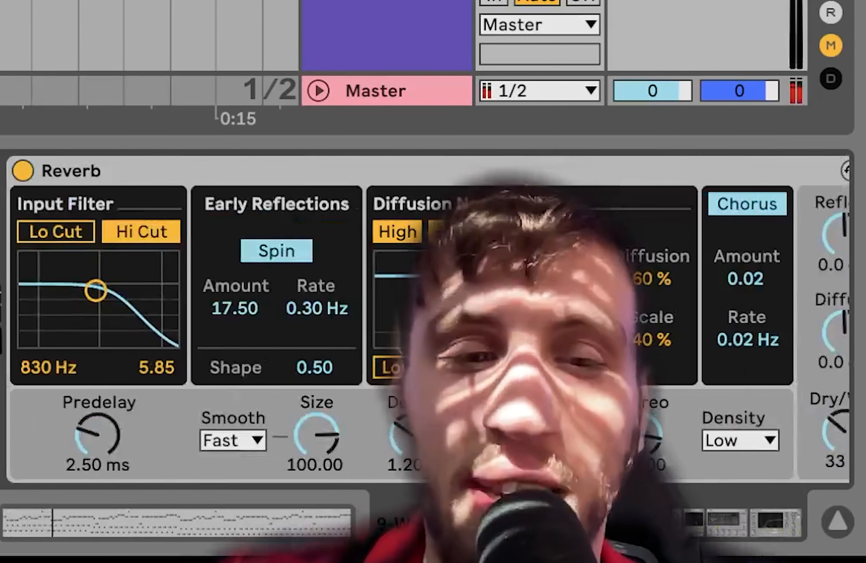
scroll(427, 317, "right", 20)
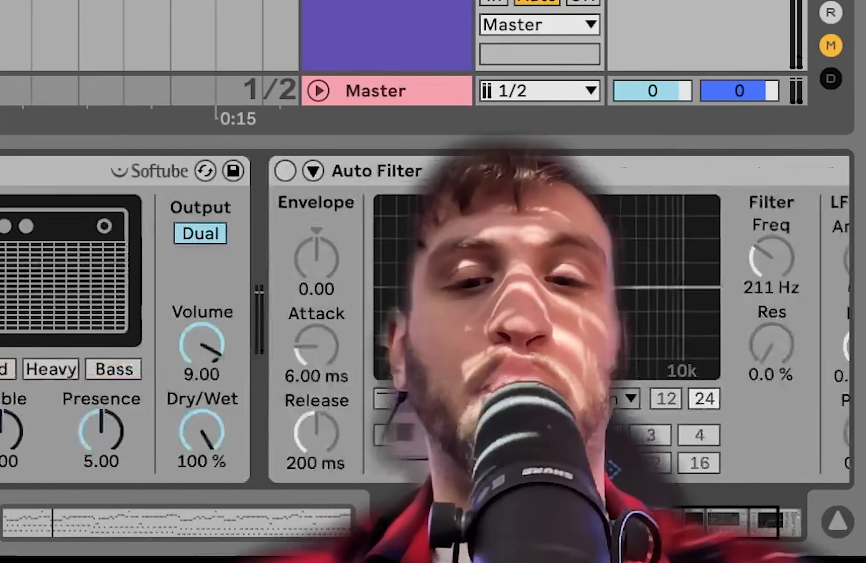
scroll(427, 318, "left", 15)
scroll(427, 318, "left", 5)
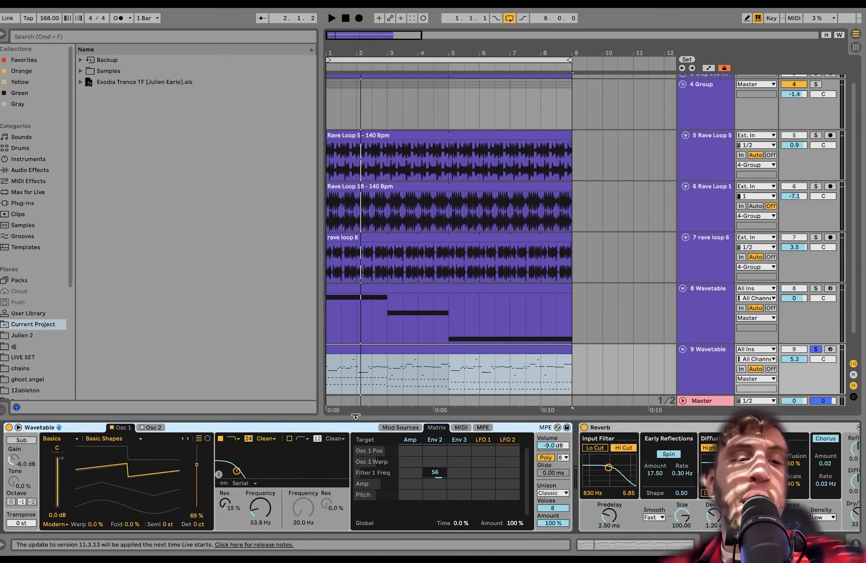
scroll(667, 528, "right", 8)
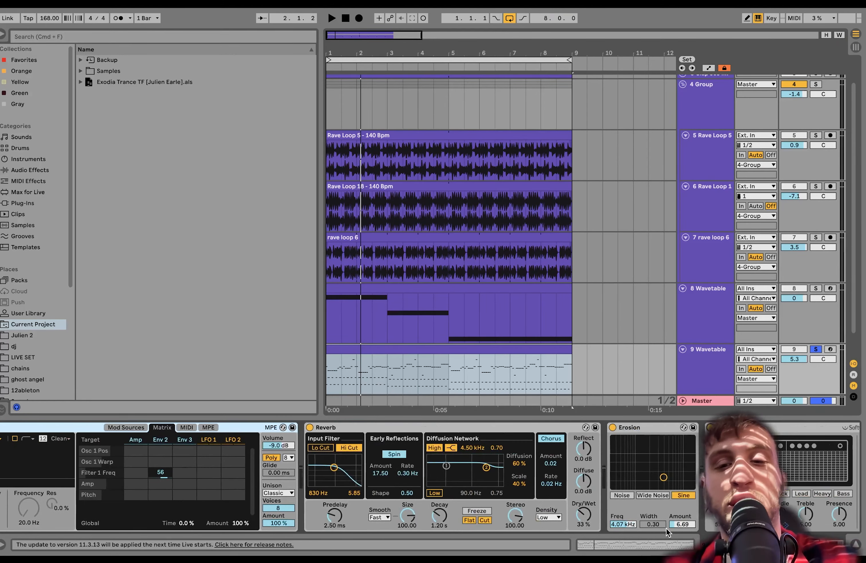
scroll(666, 527, "left", 2)
scroll(292, 479, "left", 6)
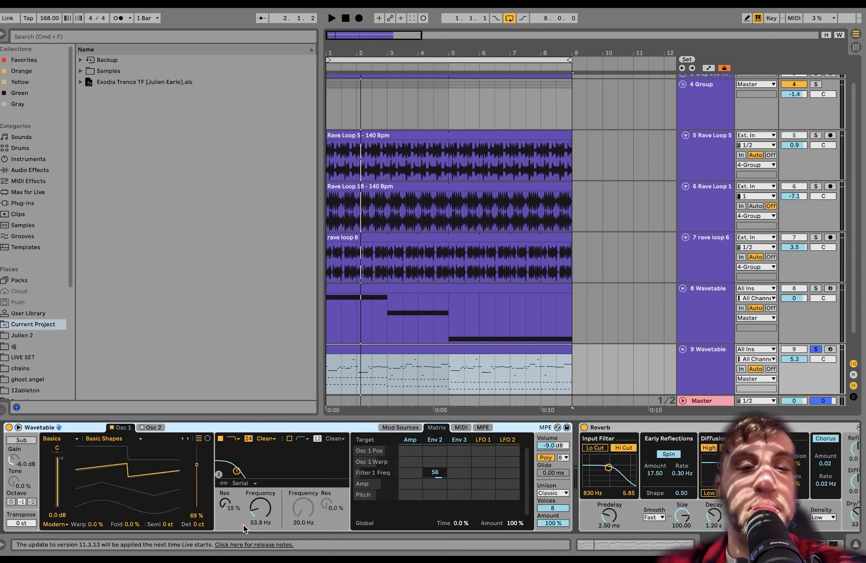
scroll(260, 486, "right", 8)
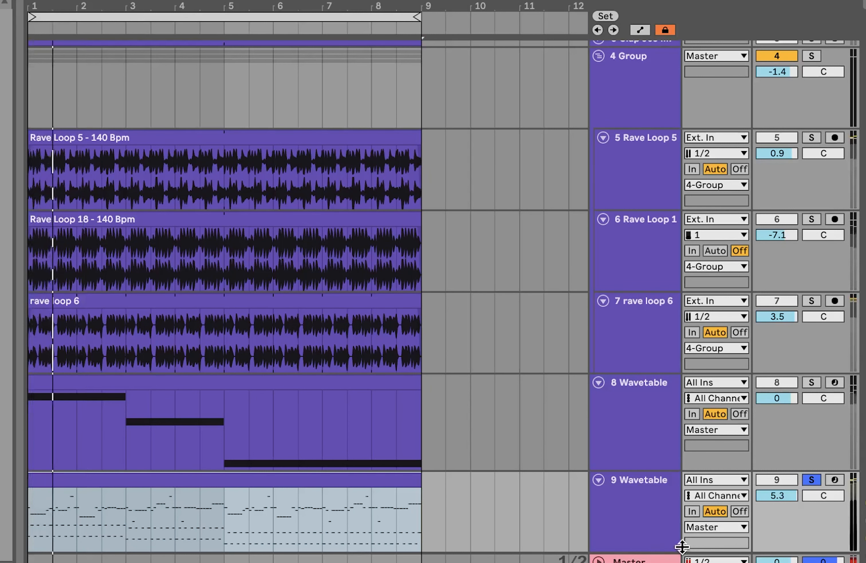
Select the Mastering, Auto Filter and Push devices on the master chain and turn them back on together.
left_click(643, 560)
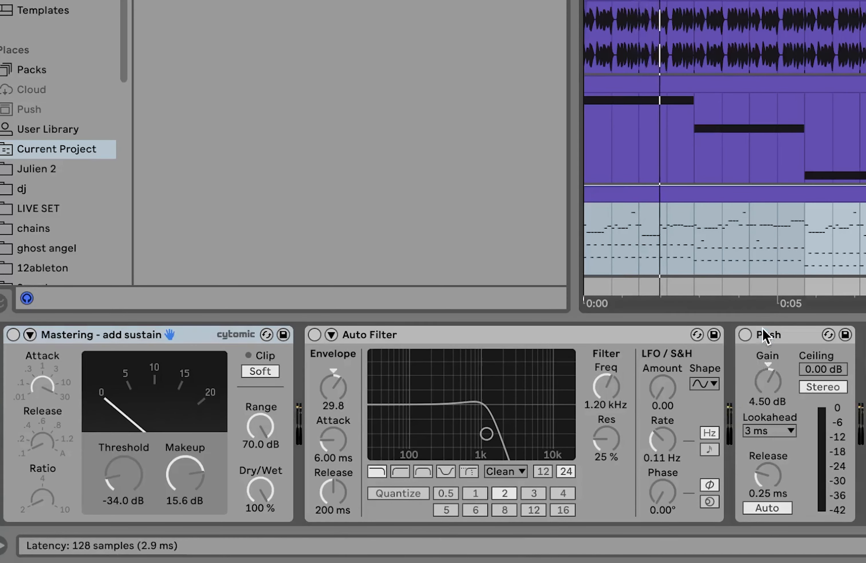
left_click(764, 329)
key("super+a")
left_click(745, 336)
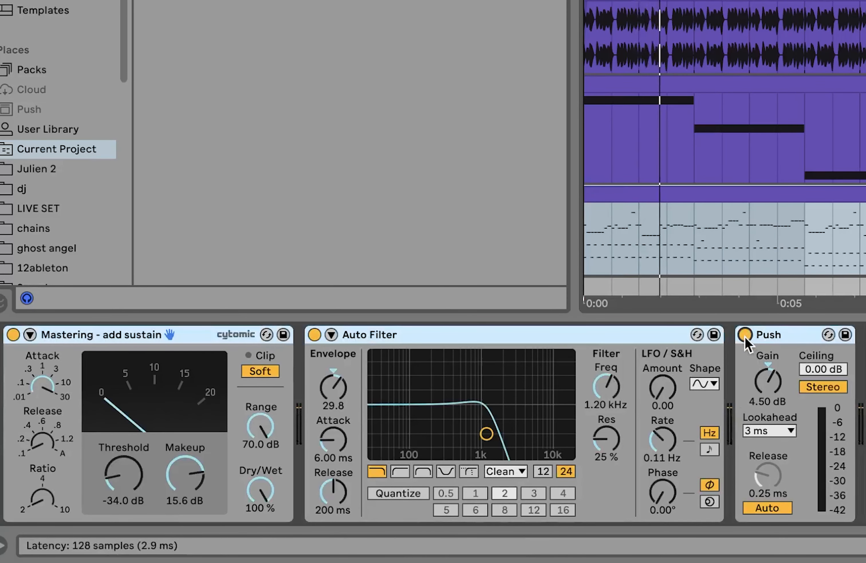
Turn on the 9 Wavetable track's high-pass Auto Filter, comparing playback with and without it alongside the soloed 8 Wavetable.
left_click(666, 510)
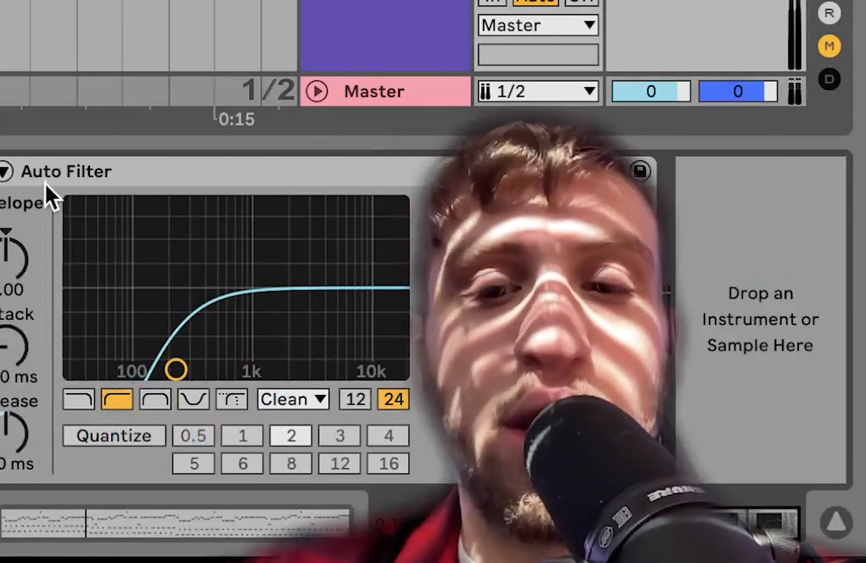
left_click(46, 181)
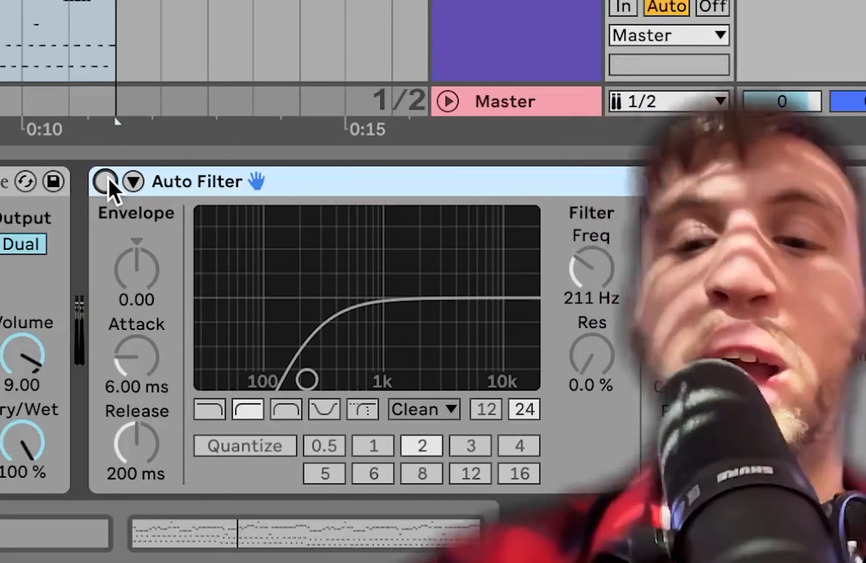
left_click(569, 427)
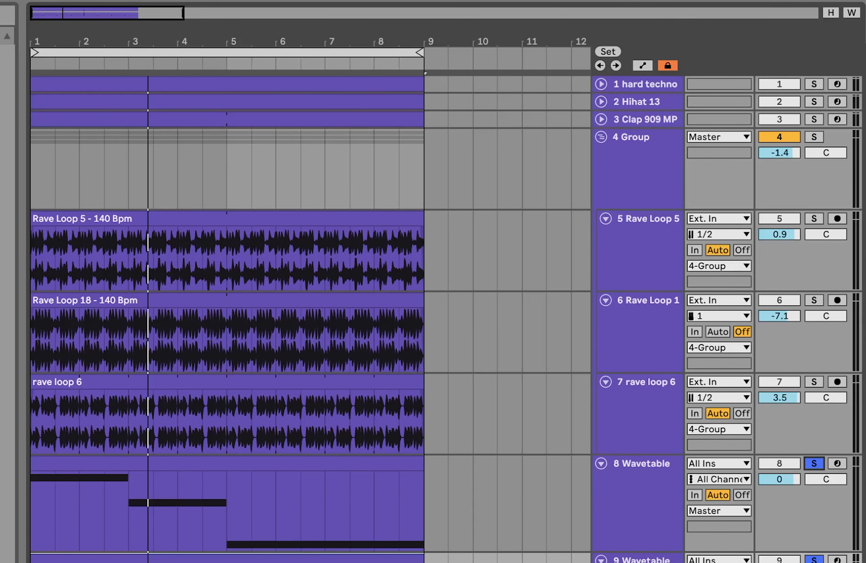
key("space")
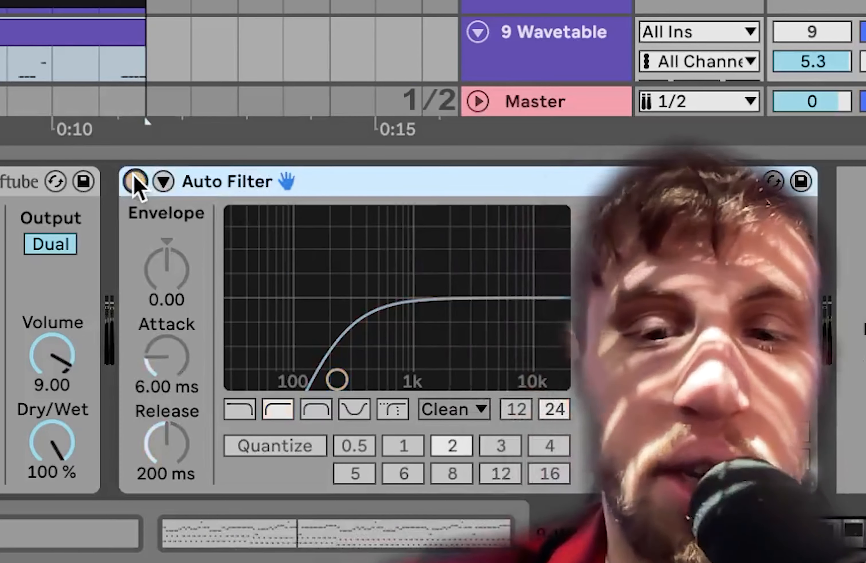
left_click(135, 179)
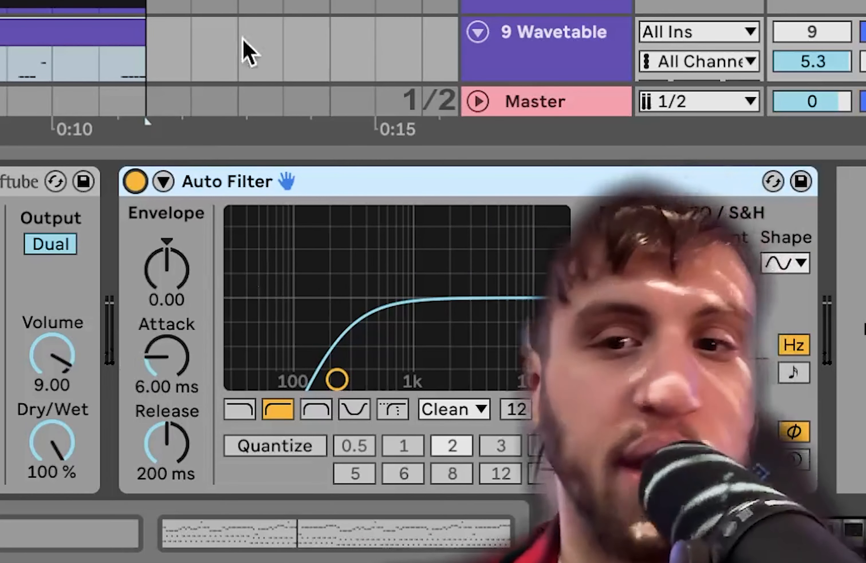
Solo the 1 hard techno track with both Wavetable tracks, and clear all solos to play the full mix.
left_click(604, 63)
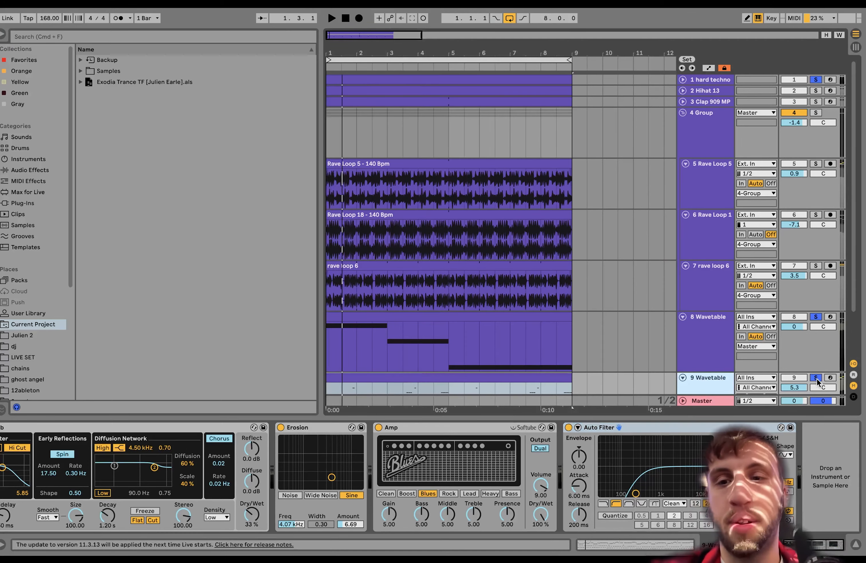
left_click(816, 378)
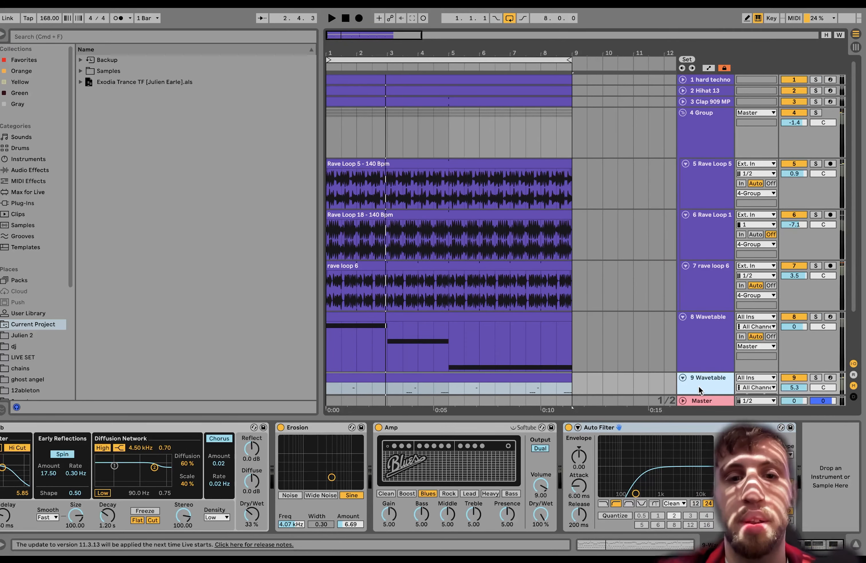